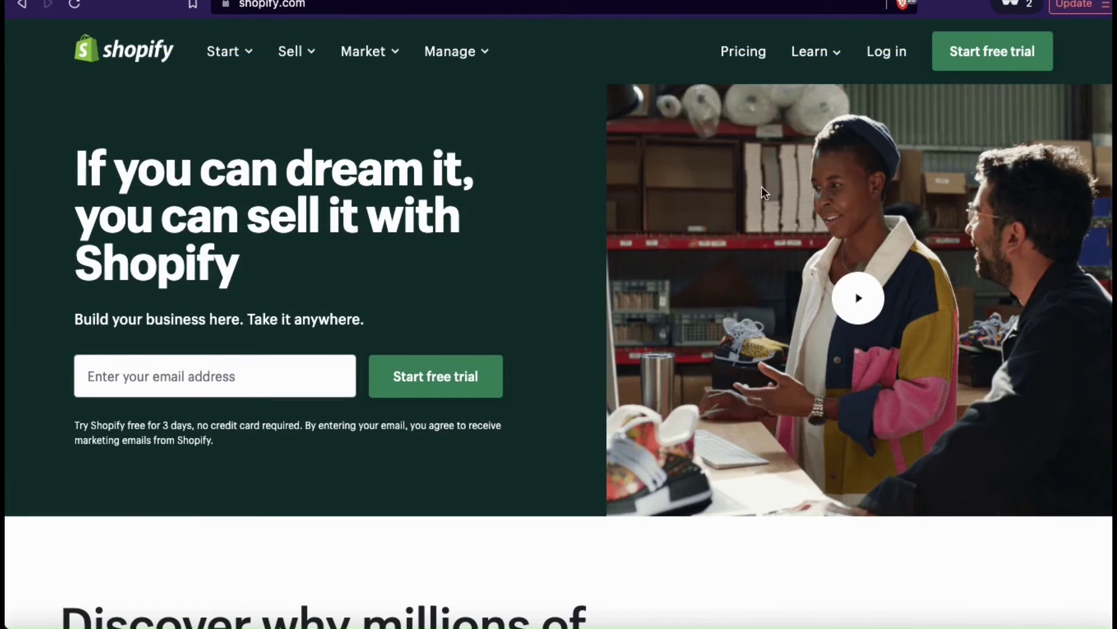
Log in to the store admin and go to Online Store's Themes page, where Refresh is current.
click(890, 58)
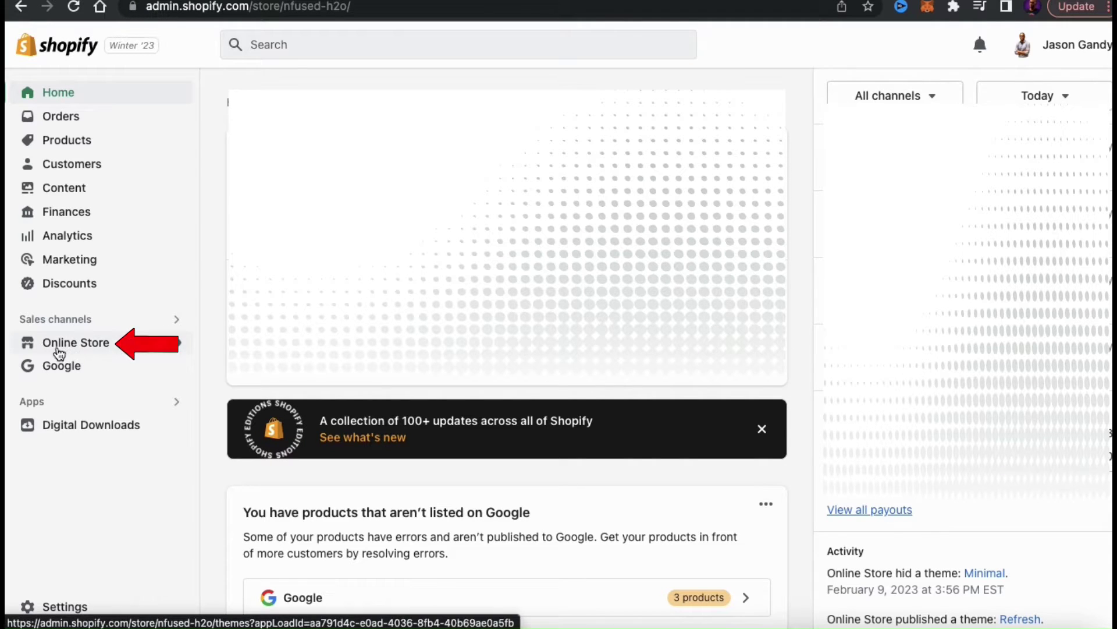
click(81, 349)
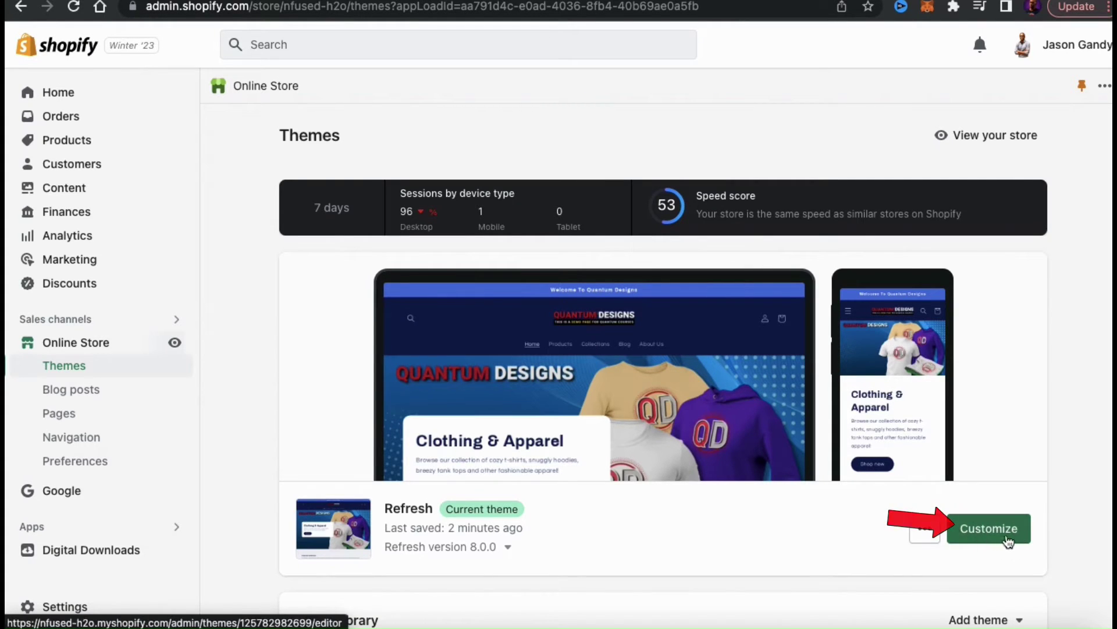
Open the Refresh theme in the editor and scroll the home page sections down to Add section.
click(990, 531)
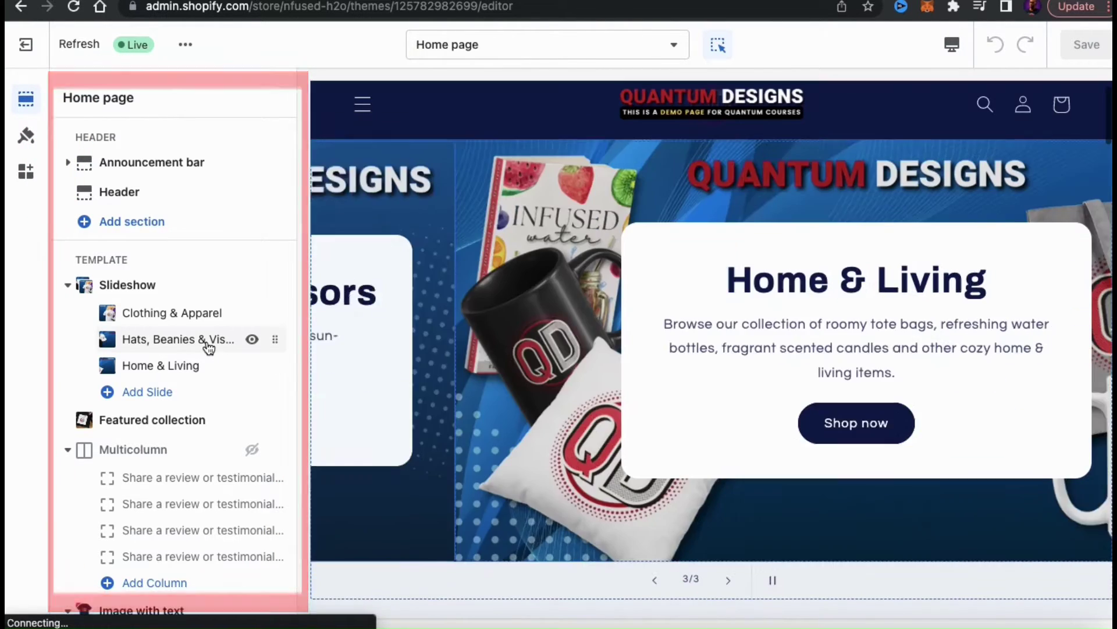
scroll(209, 347, down, 5)
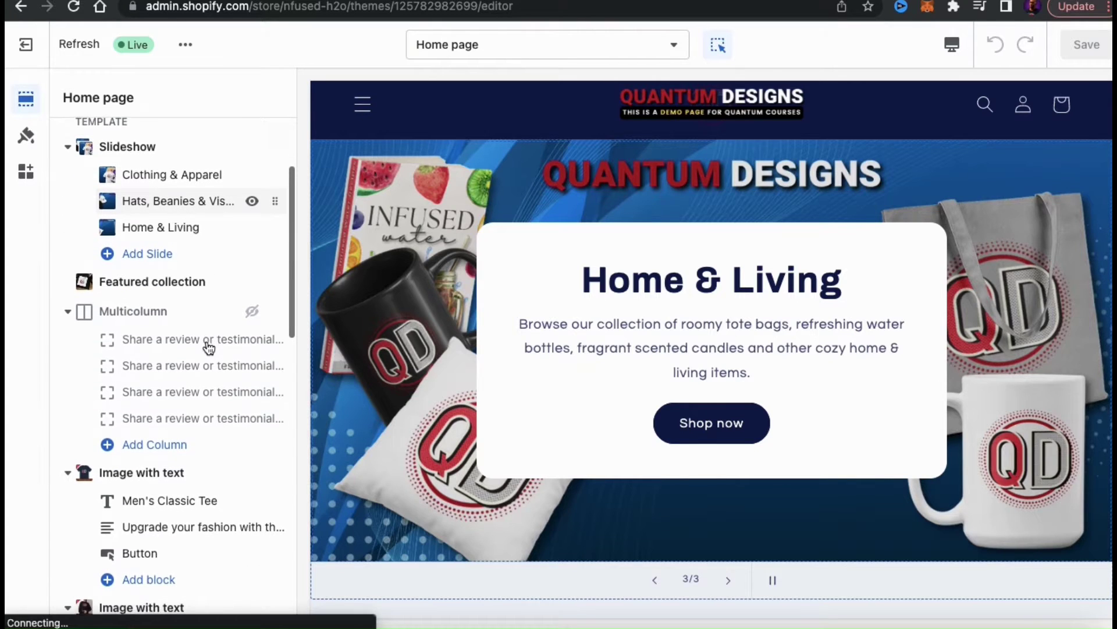
scroll(208, 348, down, 20)
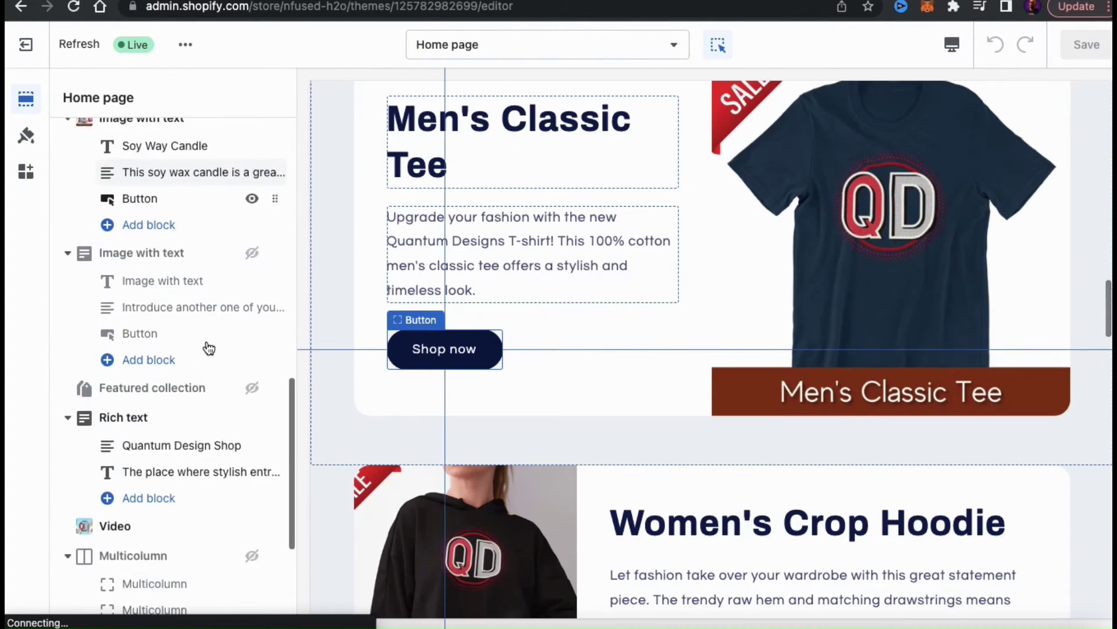
scroll(208, 347, down, 9)
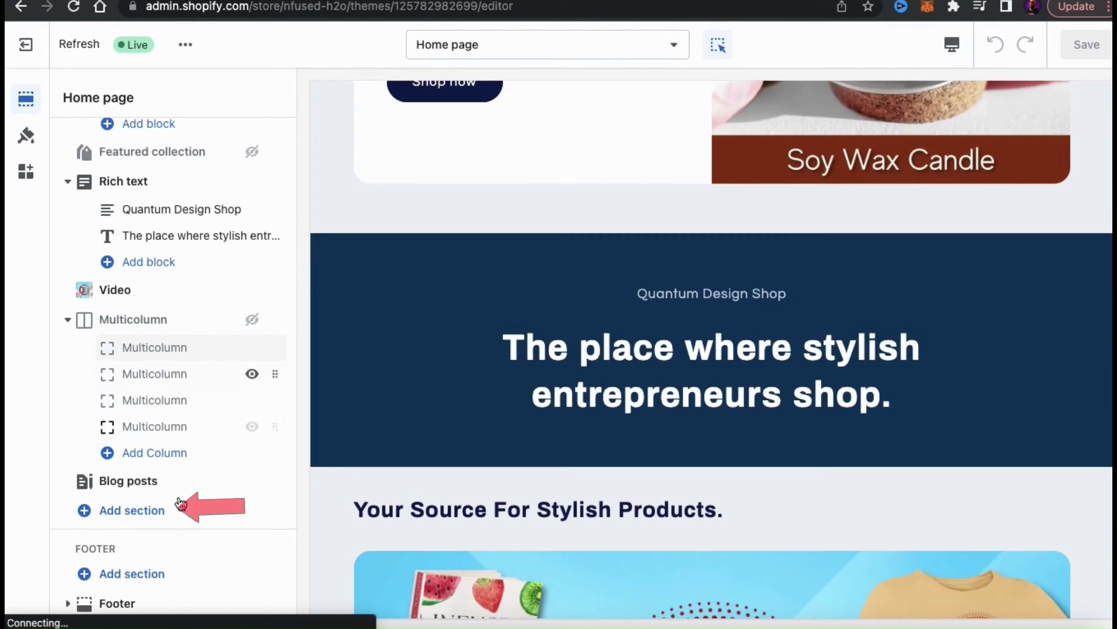
Search sections for 'em' and add Email signup at the end of the home page template.
click(130, 520)
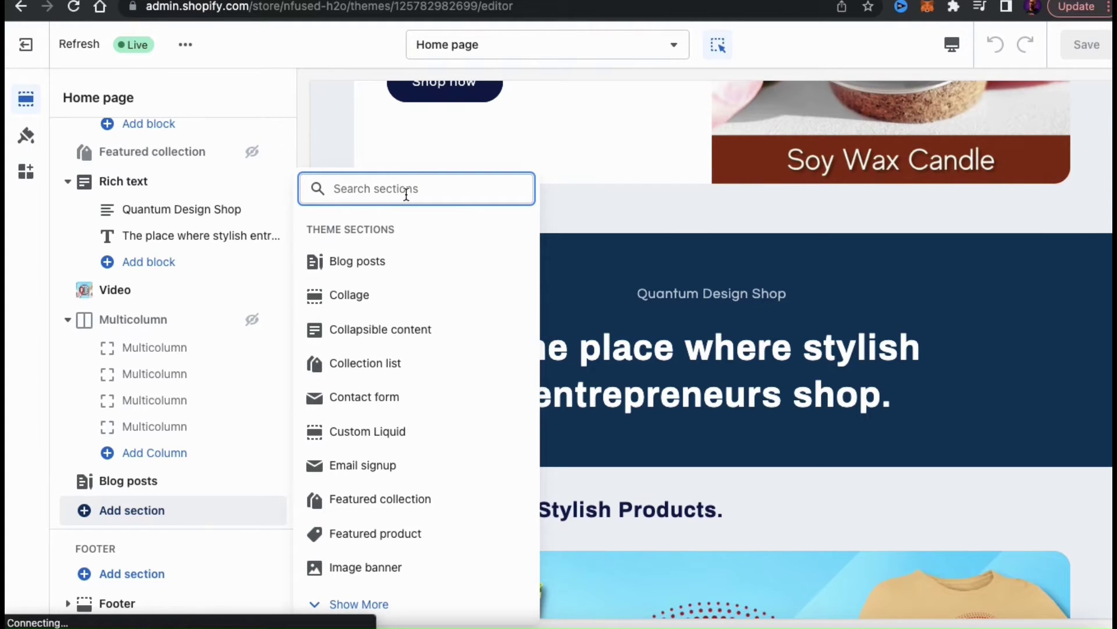
text(email)
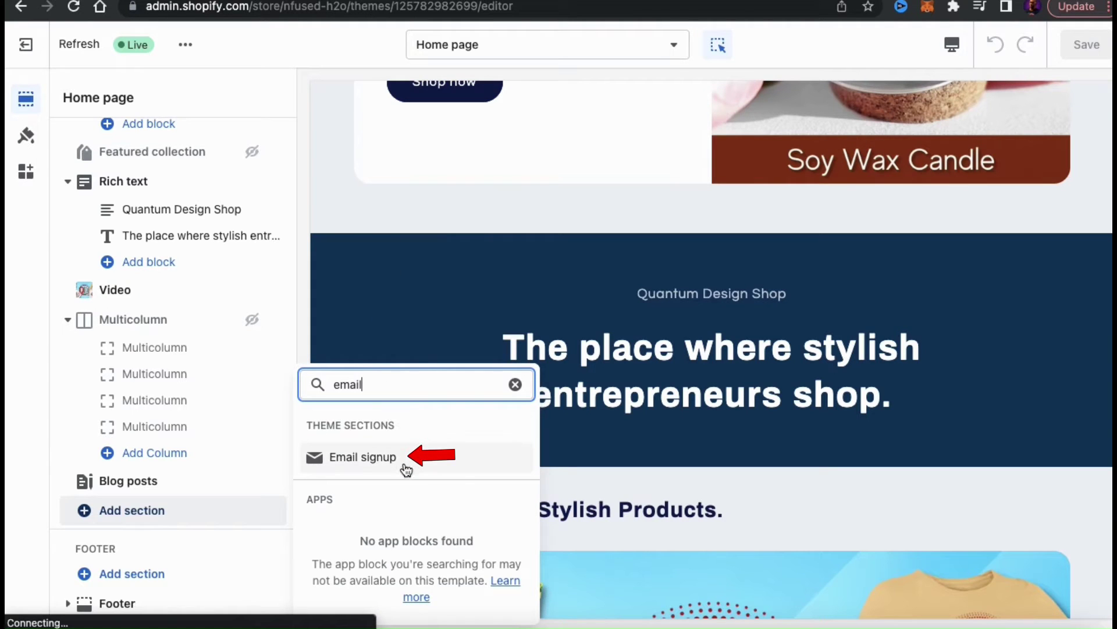
click(367, 466)
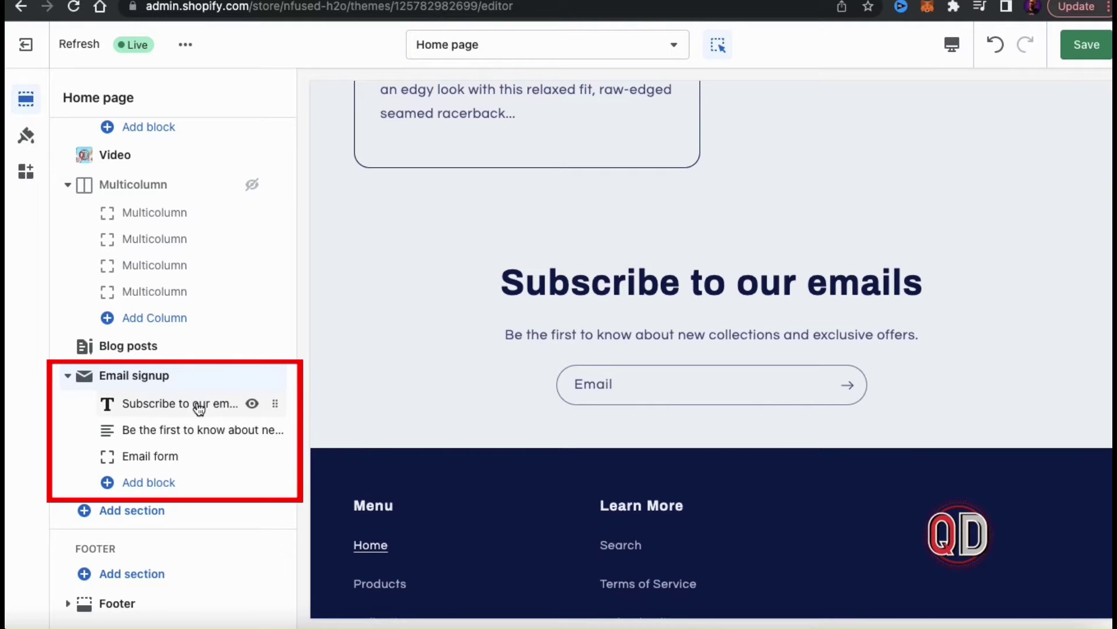
Give the Email signup section the blue Accent 1 colour scheme and 44px top padding.
click(152, 378)
click(215, 169)
click(211, 186)
click(209, 170)
click(203, 135)
click(201, 156)
click(201, 152)
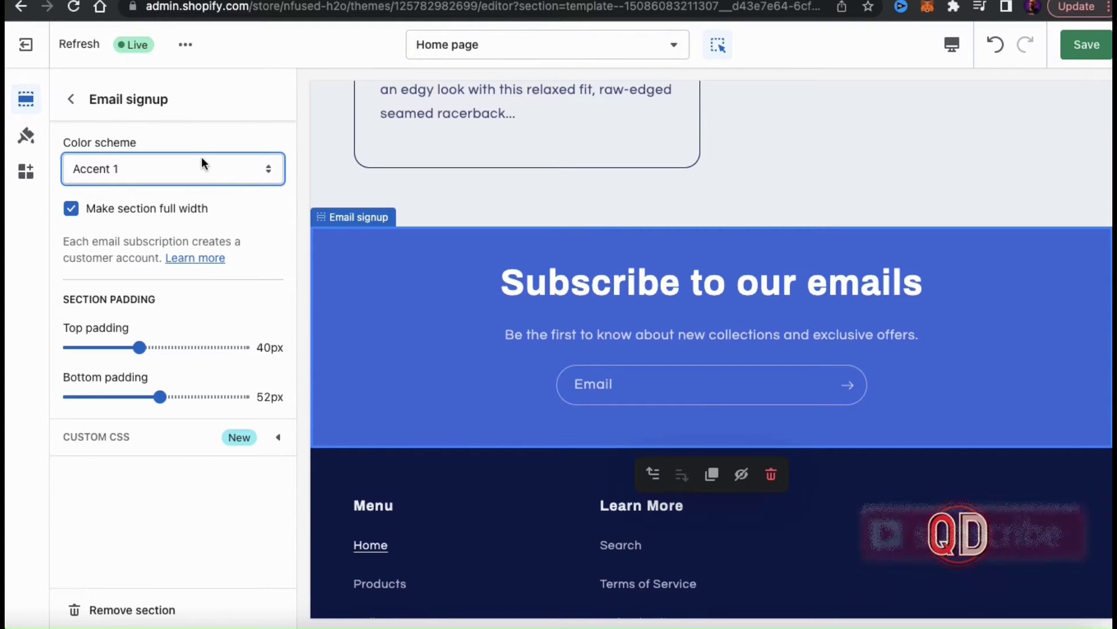
mouse_move(140, 347)
mouse_down()
mouse_move(161, 348)
mouse_move(147, 348)
mouse_up()
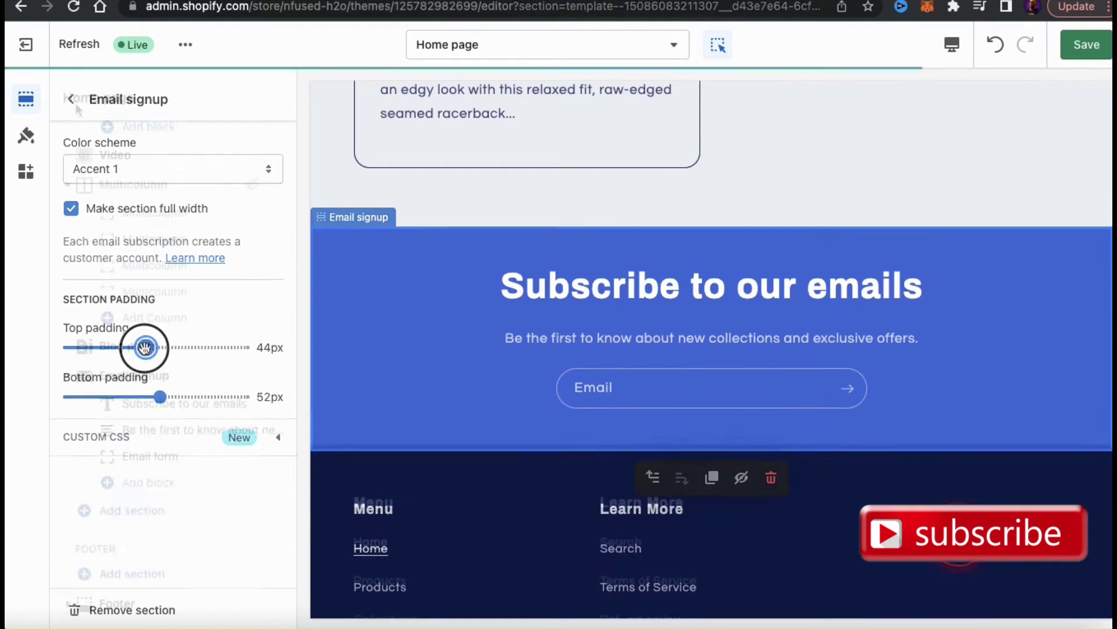
key(Escape)
Retitle the signup 'Quantum Designs VIP Club', rewrite its subheading ending 'offers!', and save.
click(179, 409)
triple_click(169, 167)
text(Quantum Designs VIP Clu)
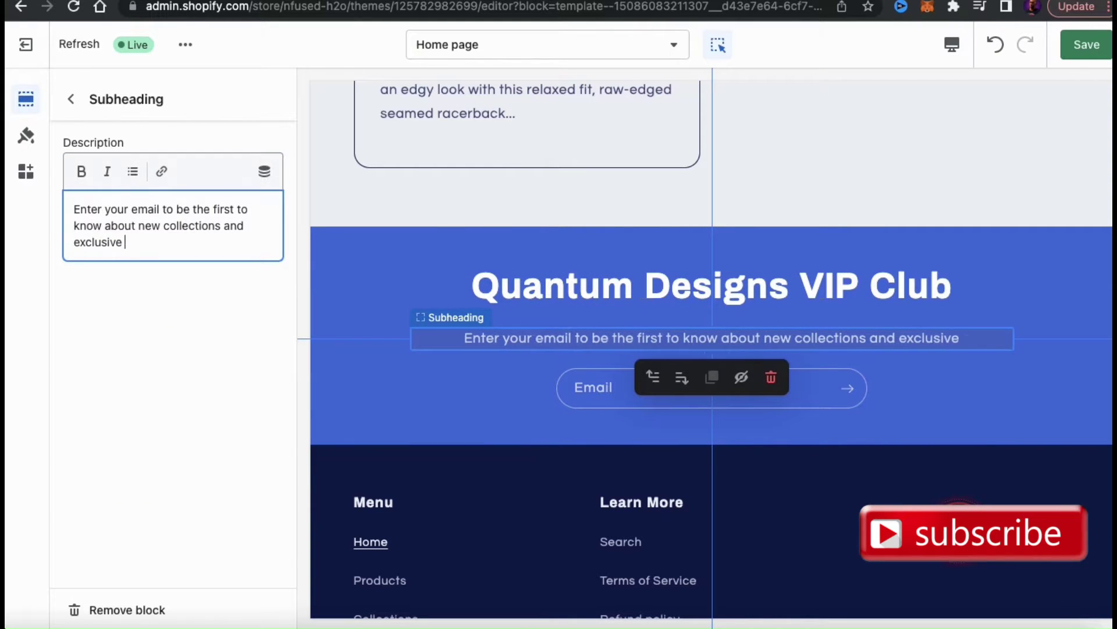
text(offers!)
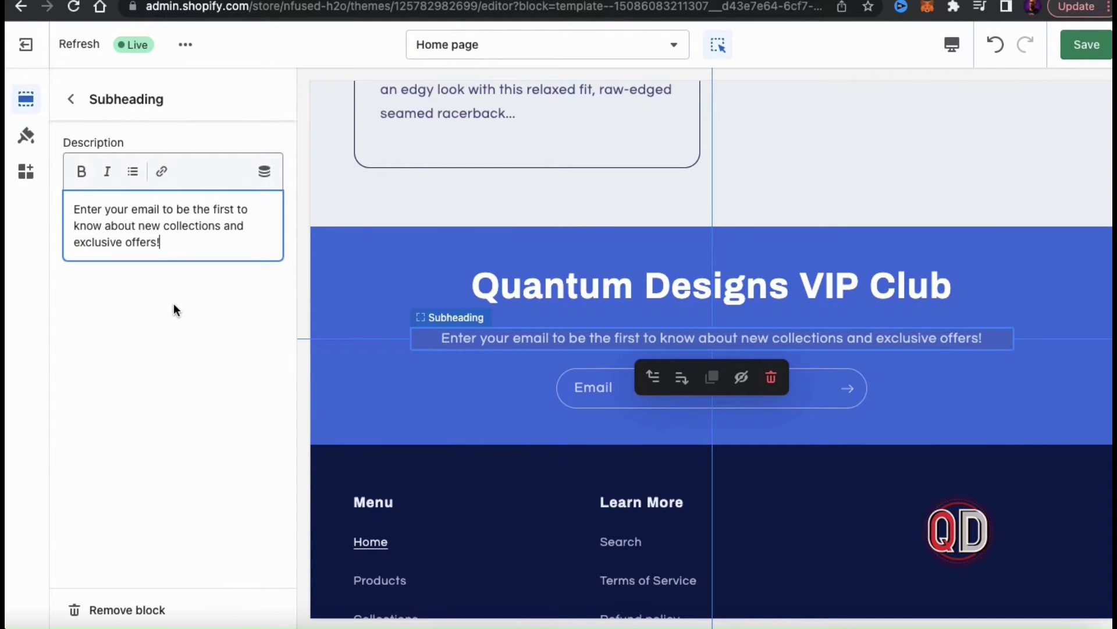
click(72, 102)
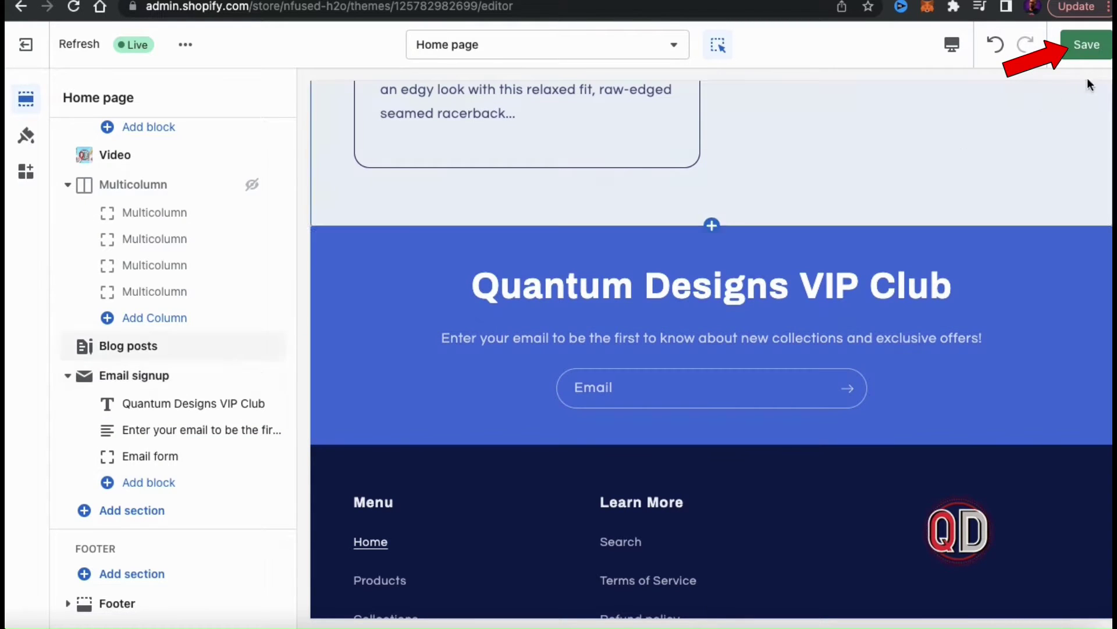
click(1086, 47)
Save the home page and enable the footer email signup headed 'Join The Quantum Designs Newsletter!'.
click(1090, 53)
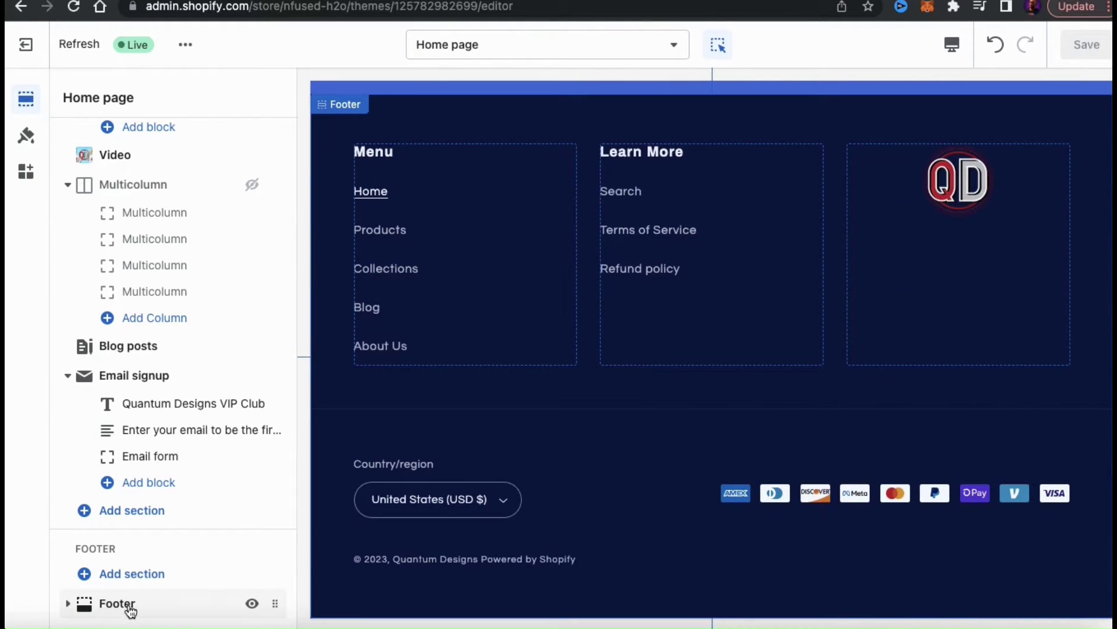
click(117, 604)
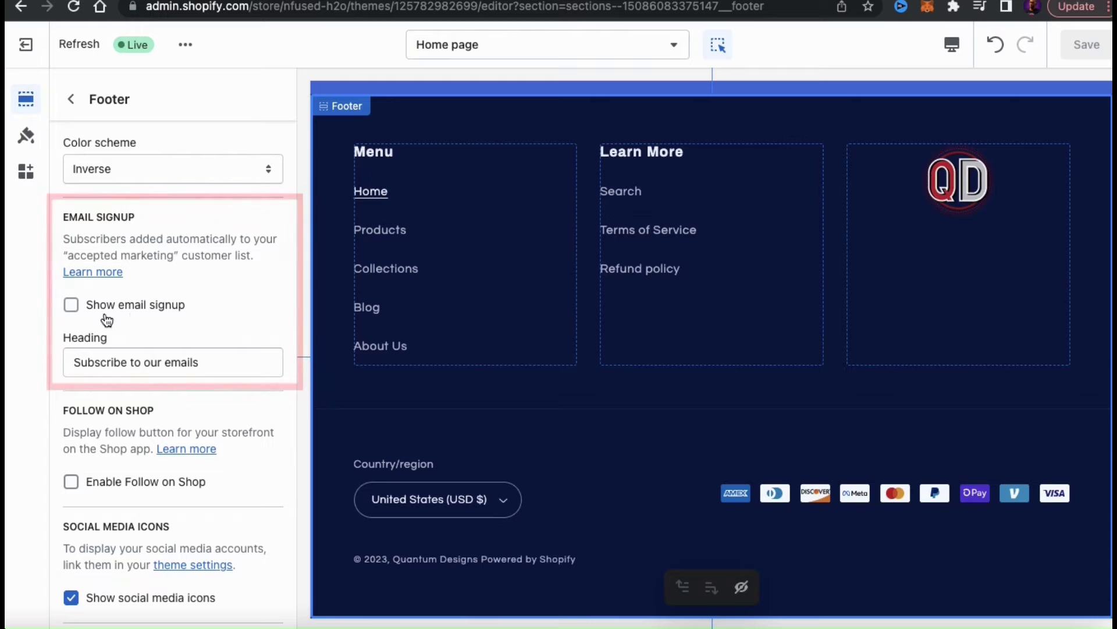
click(71, 305)
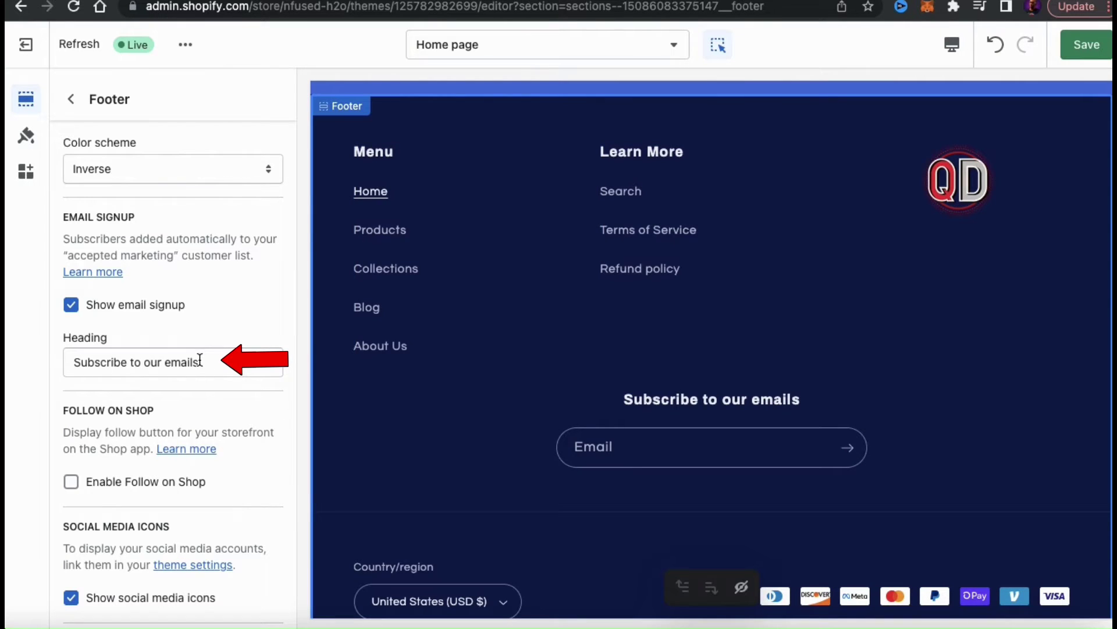
drag(199, 362, 67, 359)
text(Join The Quantum Designs News)
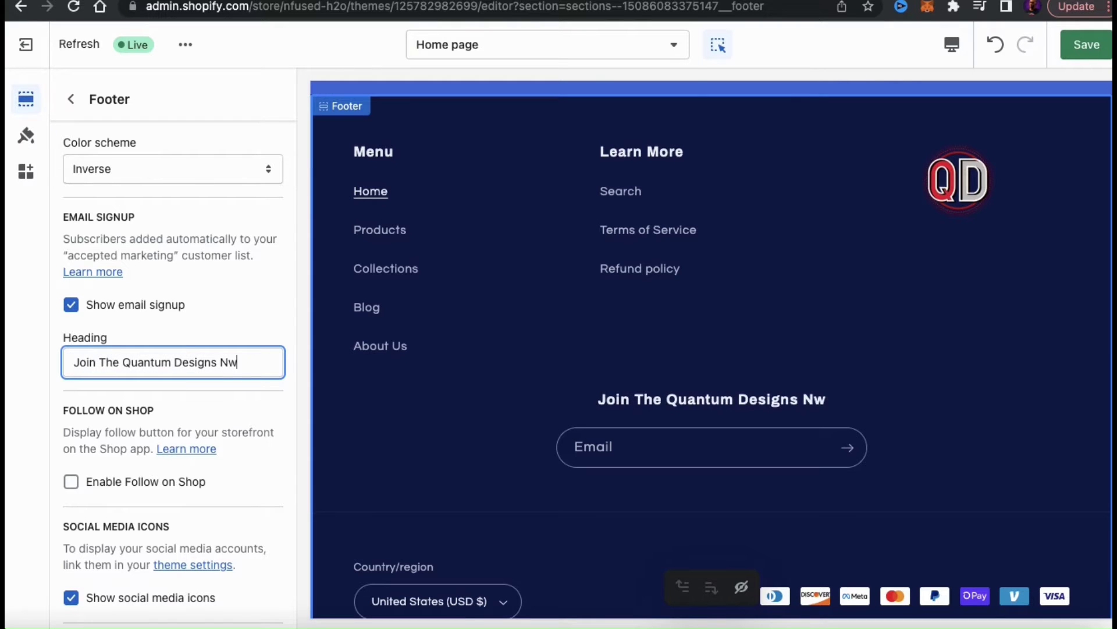
text(letter!)
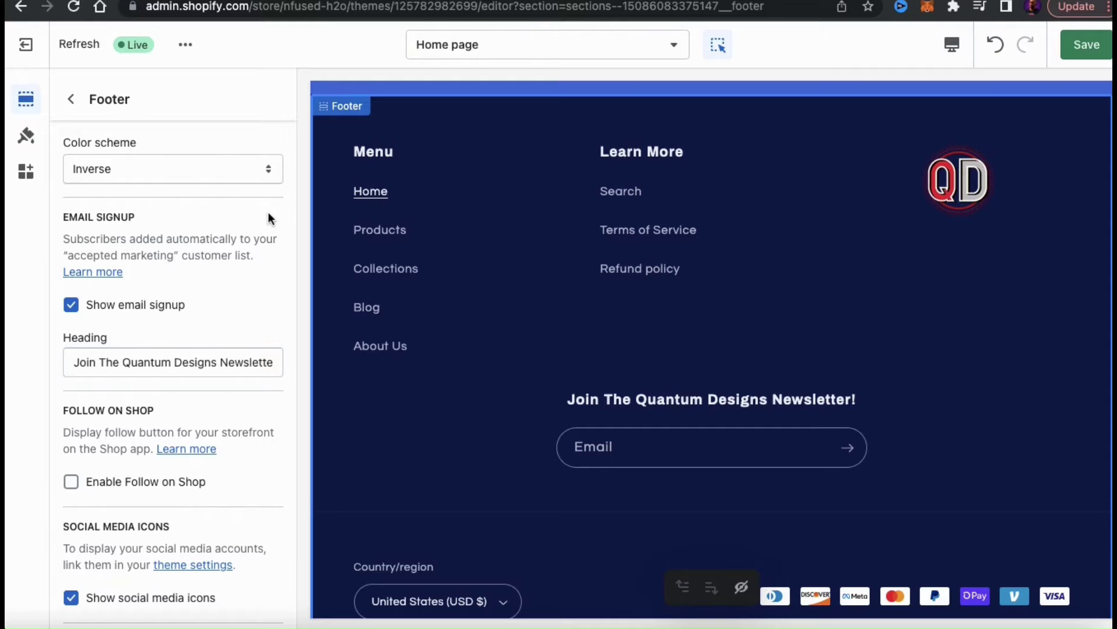
Return to the home page section list and save the footer change.
click(71, 99)
scroll(278, 313, down, 3)
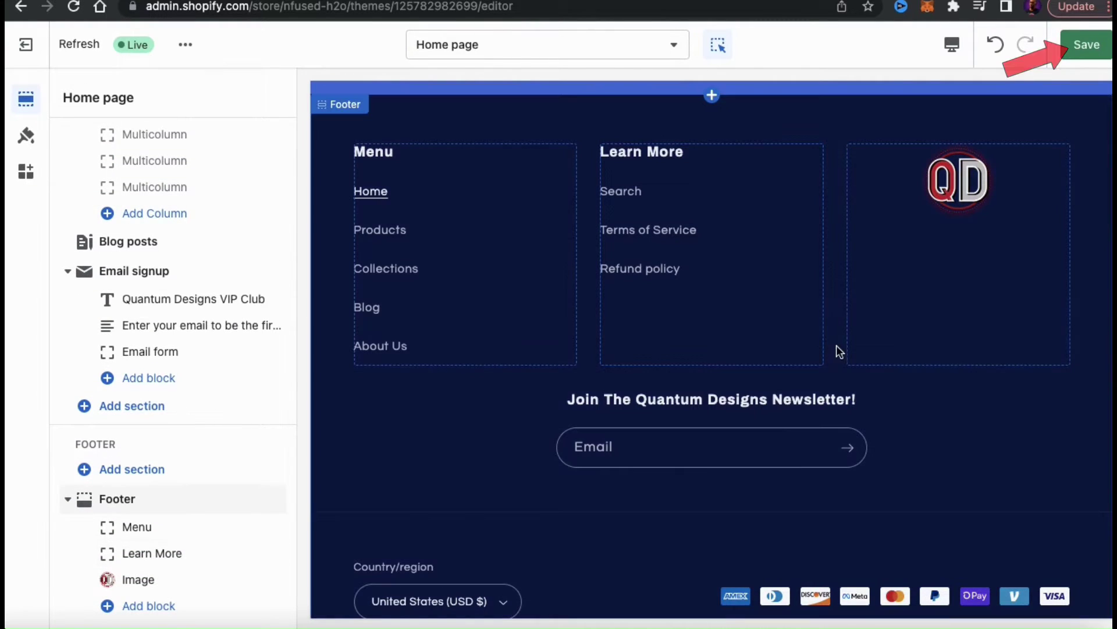
click(1086, 46)
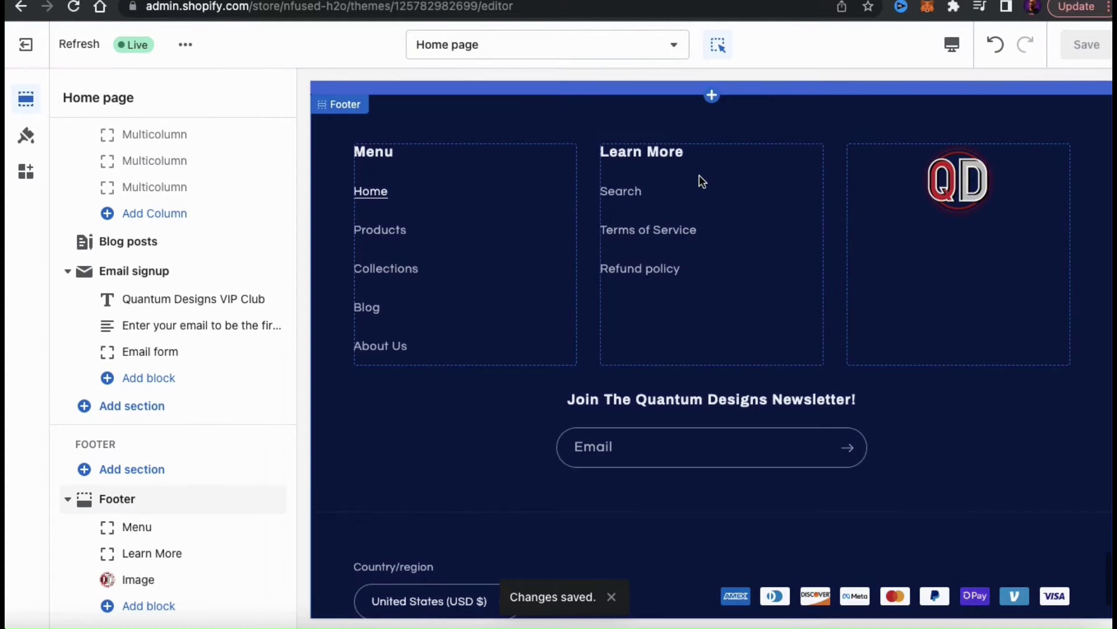
scroll(699, 175, up, 2)
Switch the editor to the Products > Default product template, previewing the Embroidered Visor.
scroll(699, 175, up, 5)
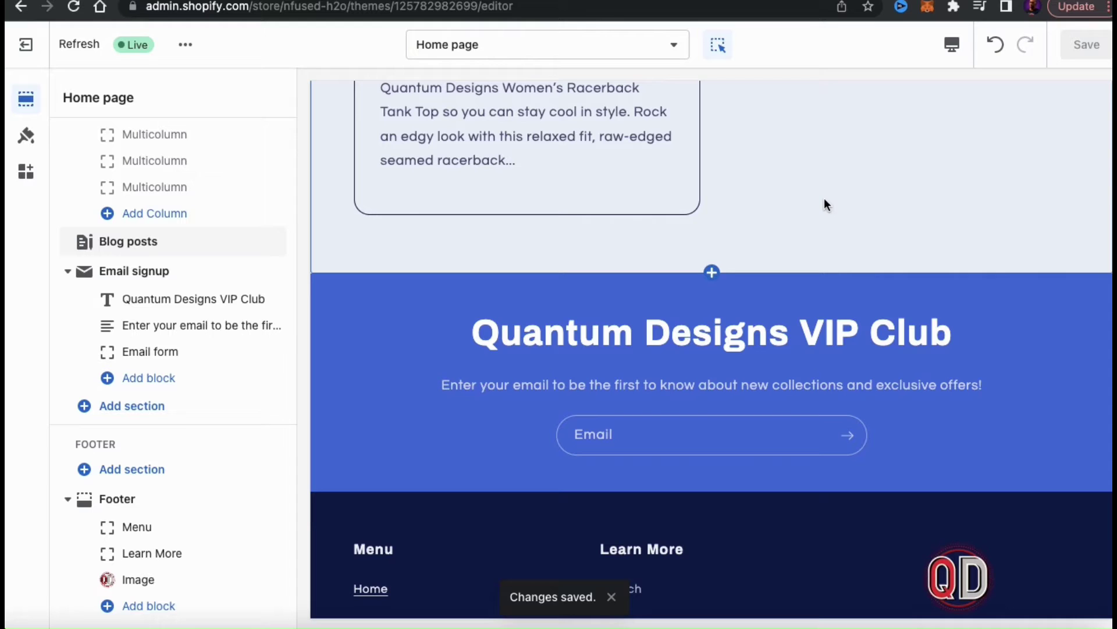
click(674, 54)
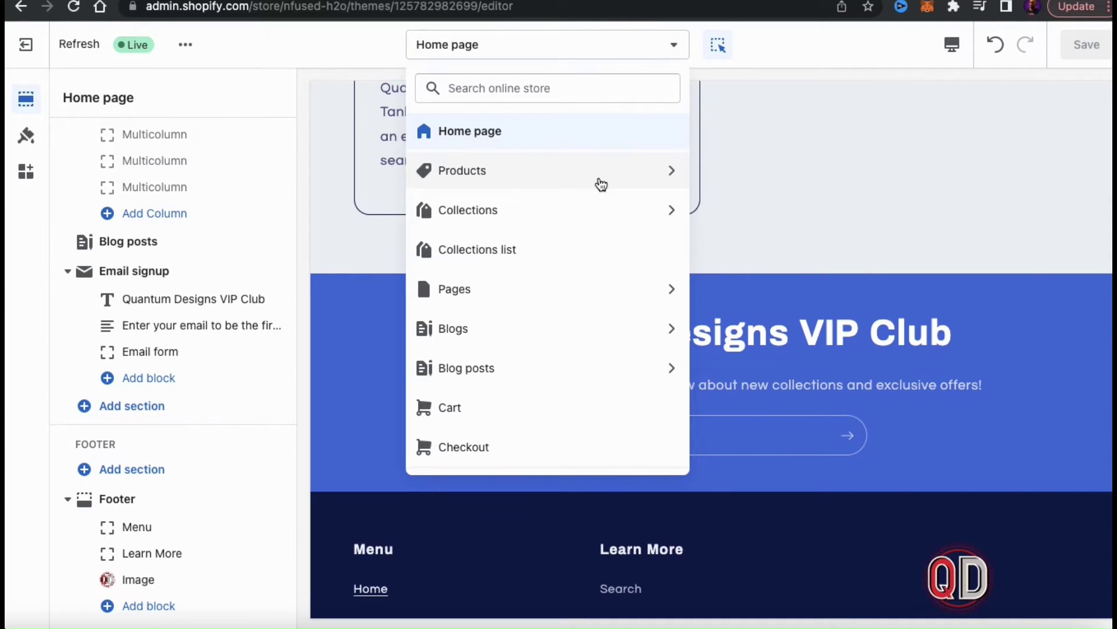
click(601, 184)
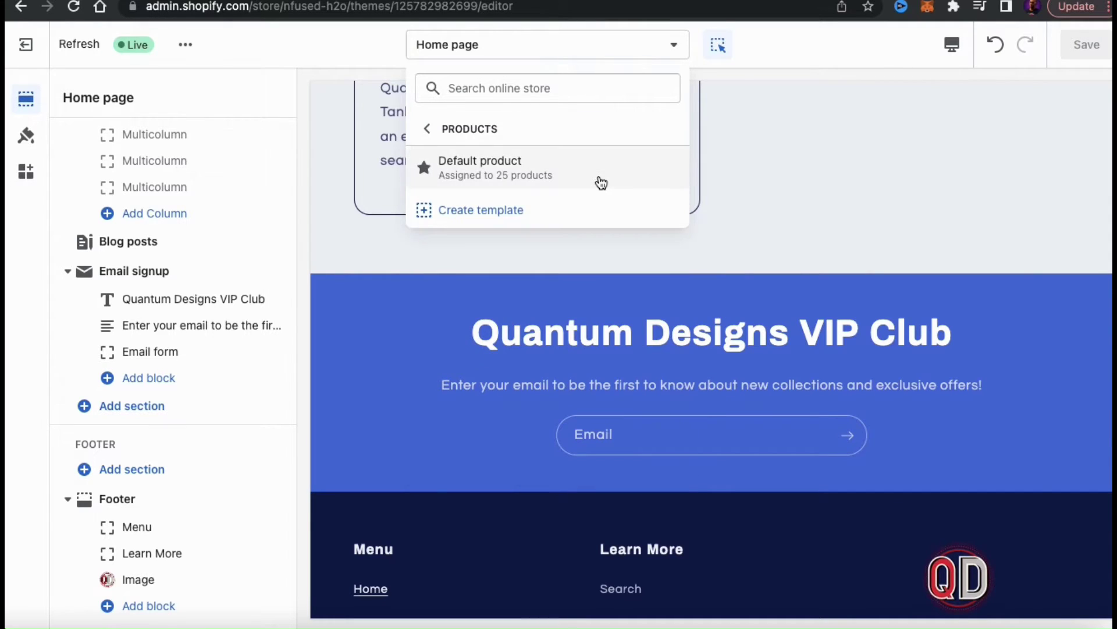
click(598, 171)
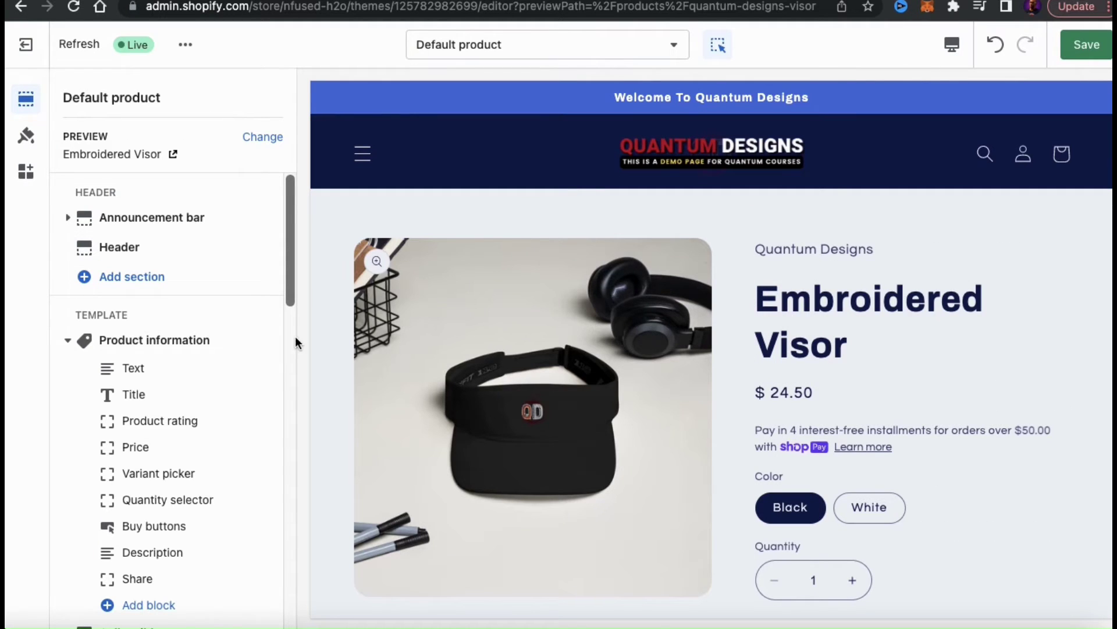
Add a blue Accent 1 Email signup titled 'Quantum Designs VIP Club' to the Default product template and save.
scroll(179, 423, down, 10)
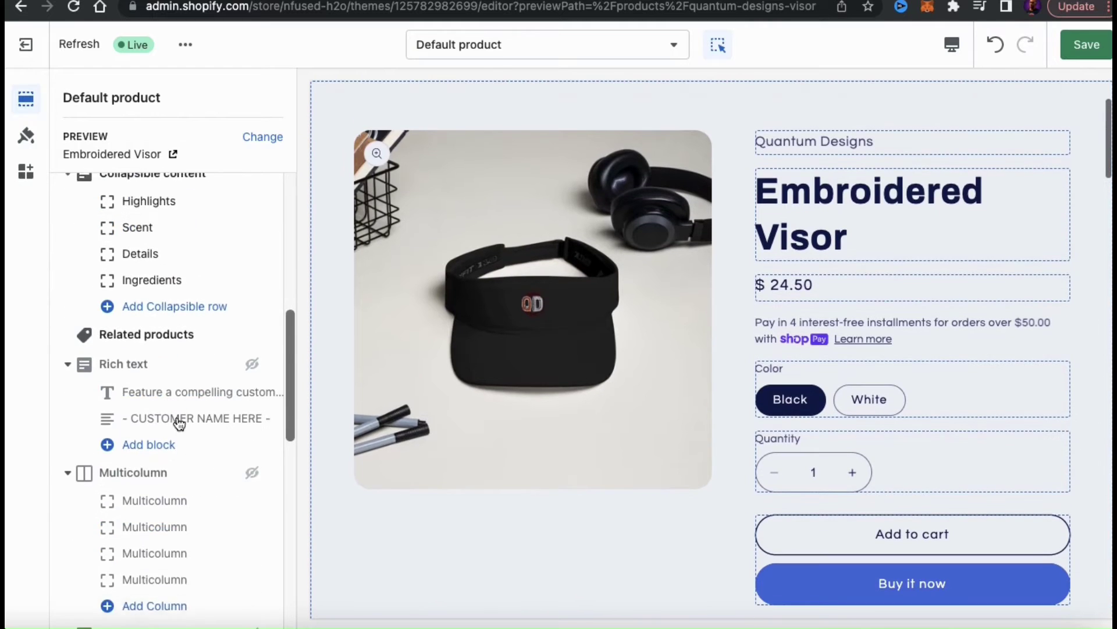
scroll(179, 423, down, 10)
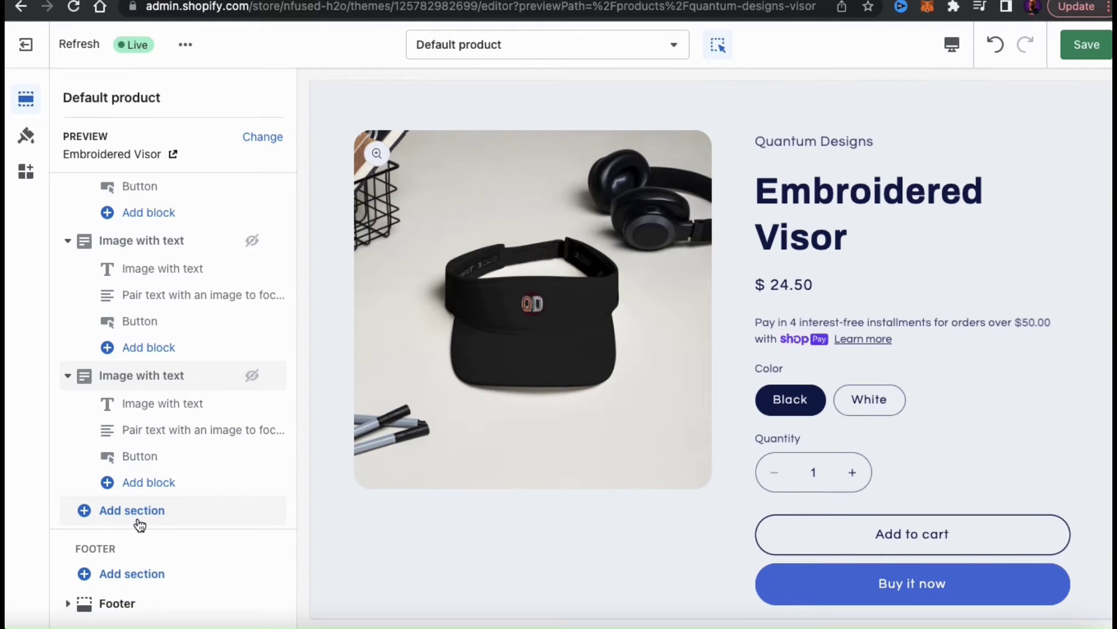
click(129, 520)
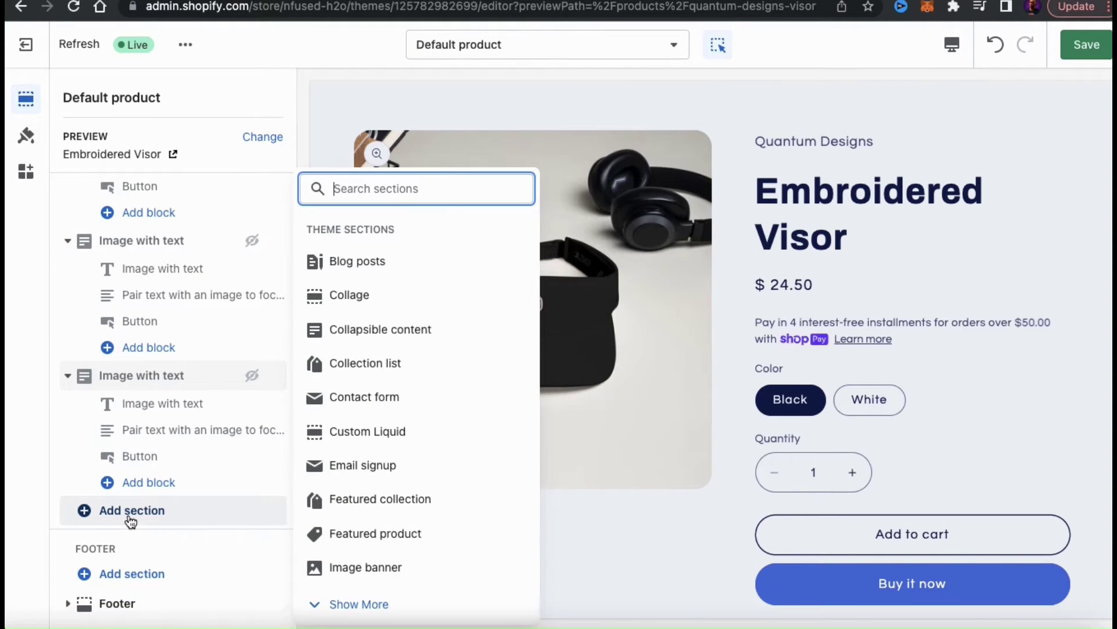
text(l)
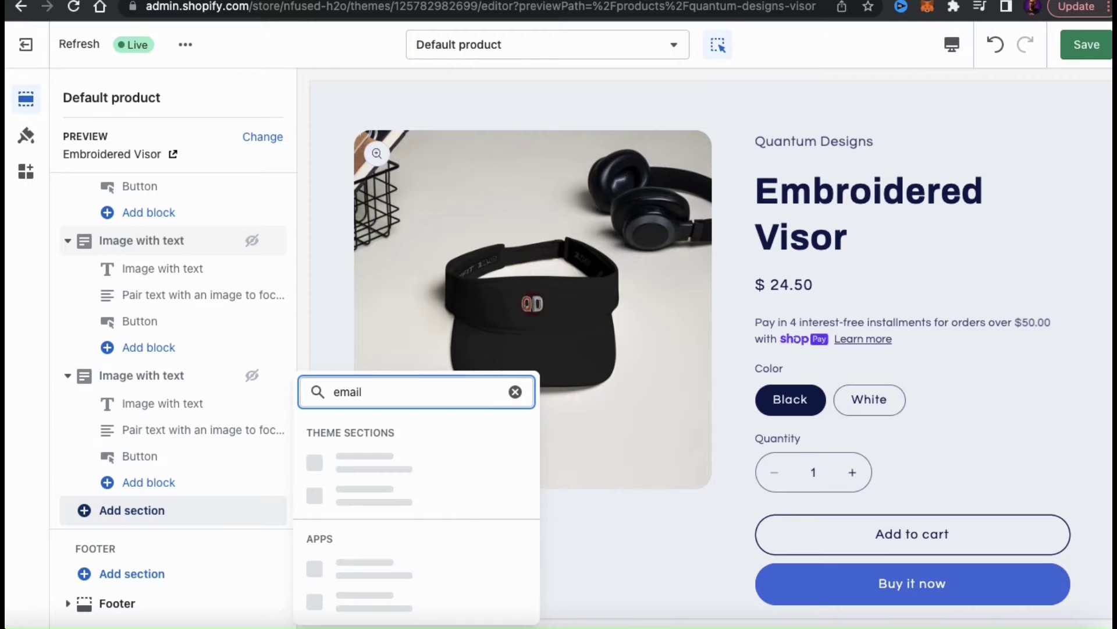
click(374, 458)
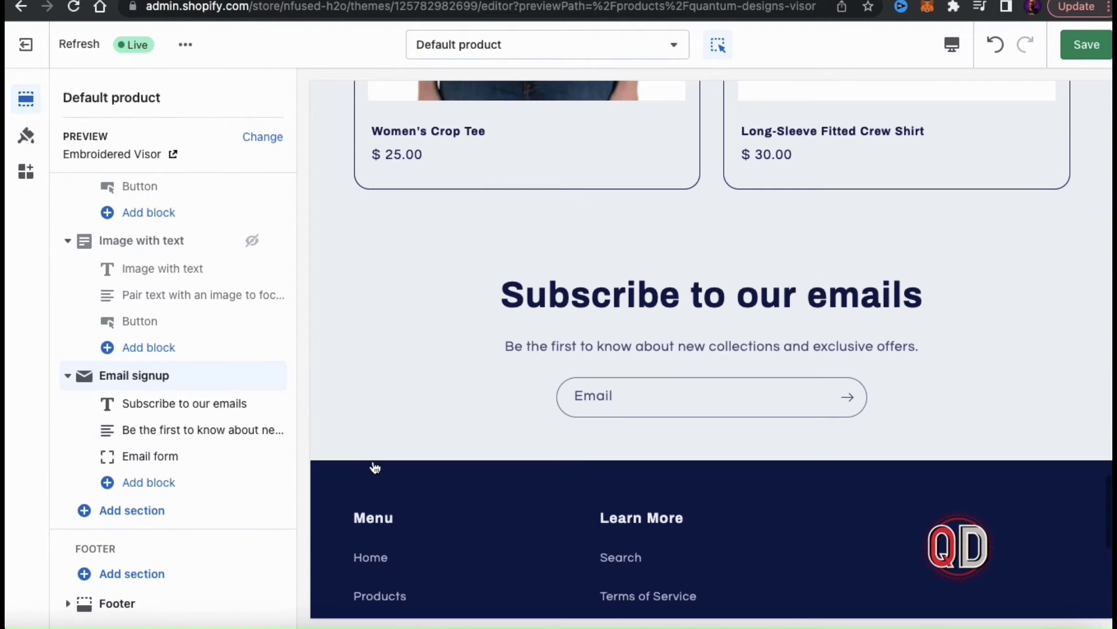
click(238, 408)
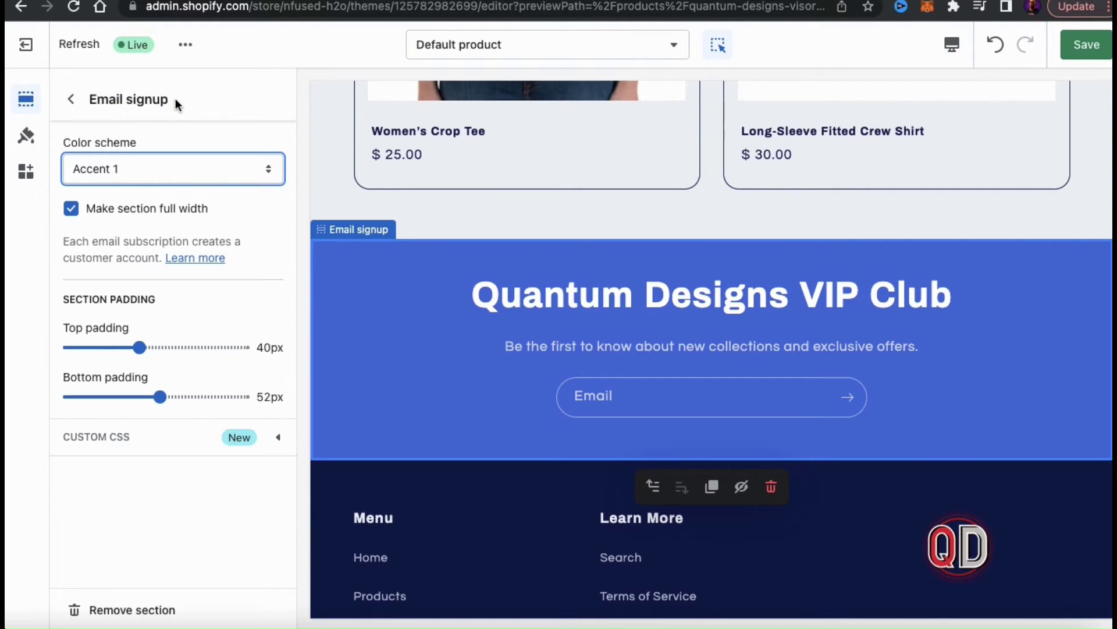
key(Escape)
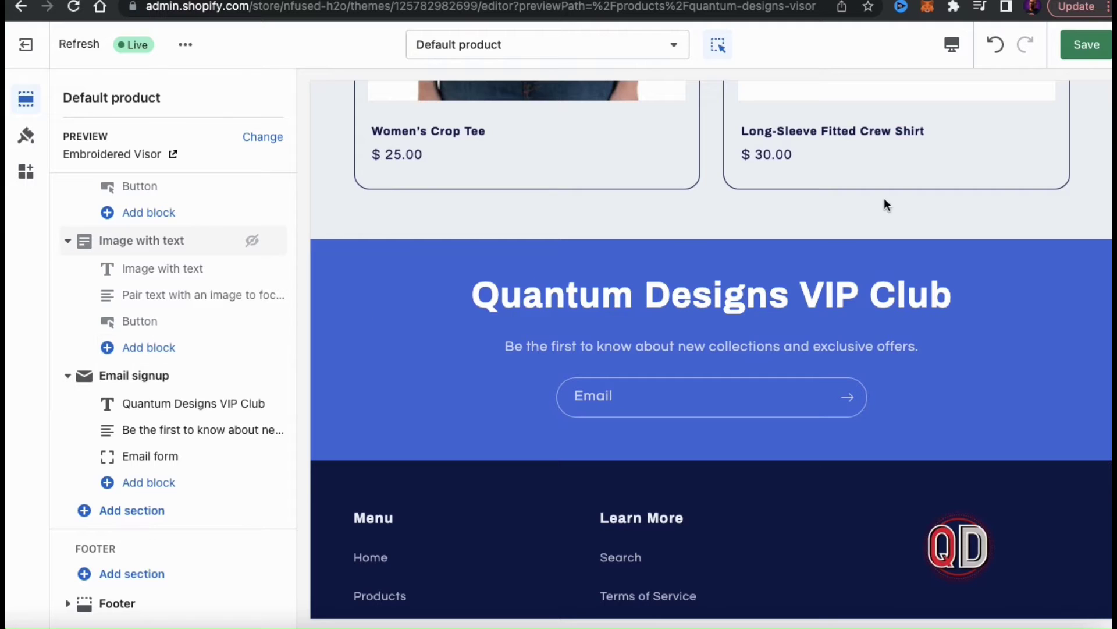
click(1084, 52)
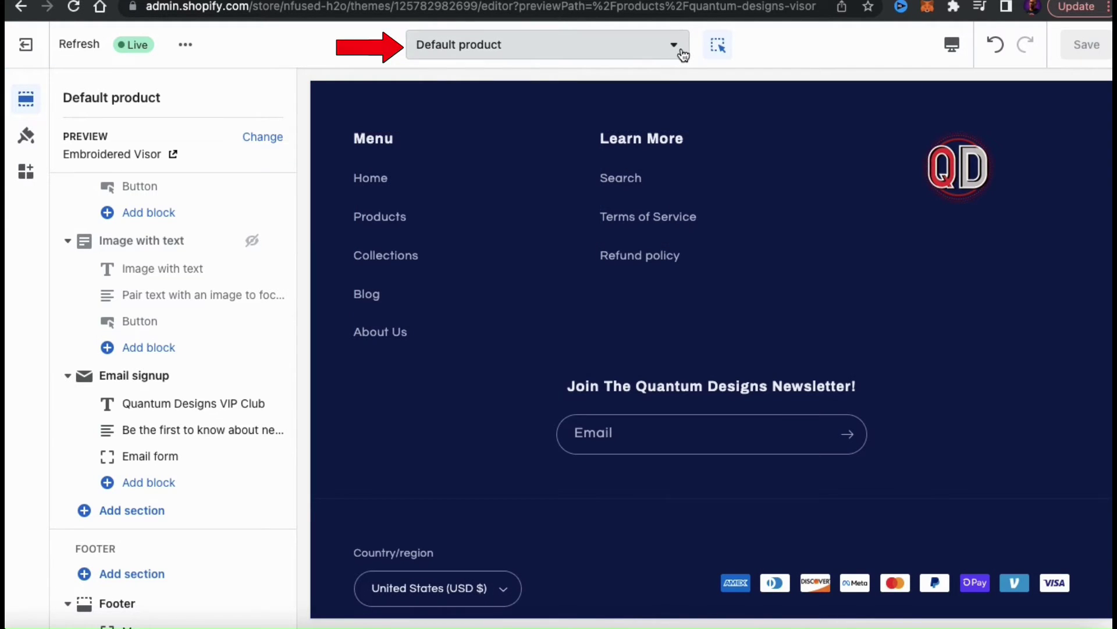
Switch to the Collection list template and set its Email signup section to Accent 1.
click(682, 54)
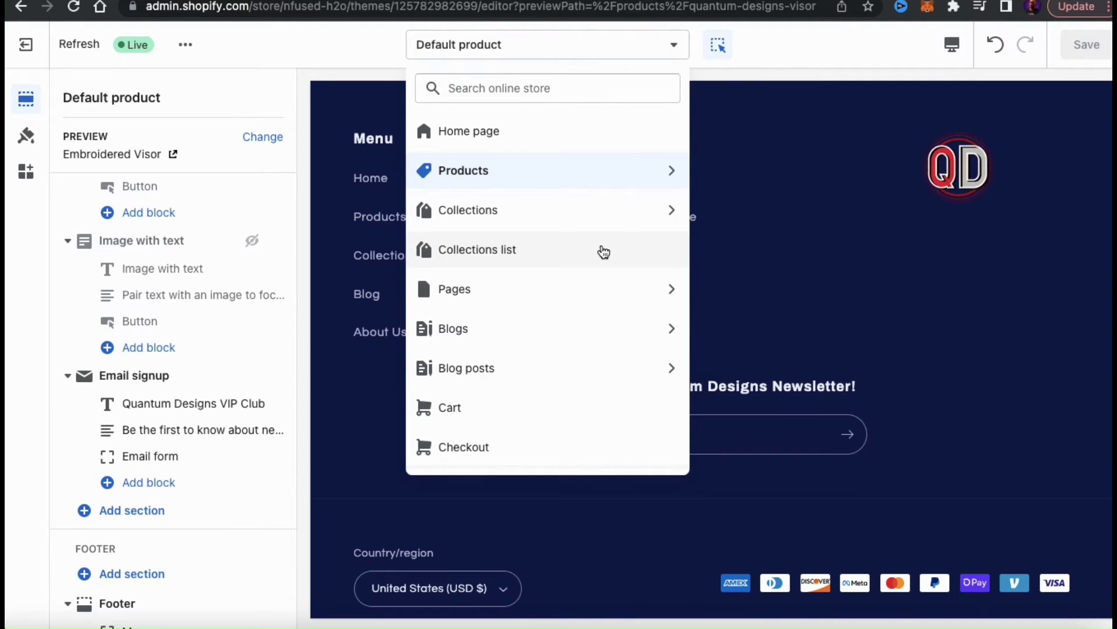
click(603, 250)
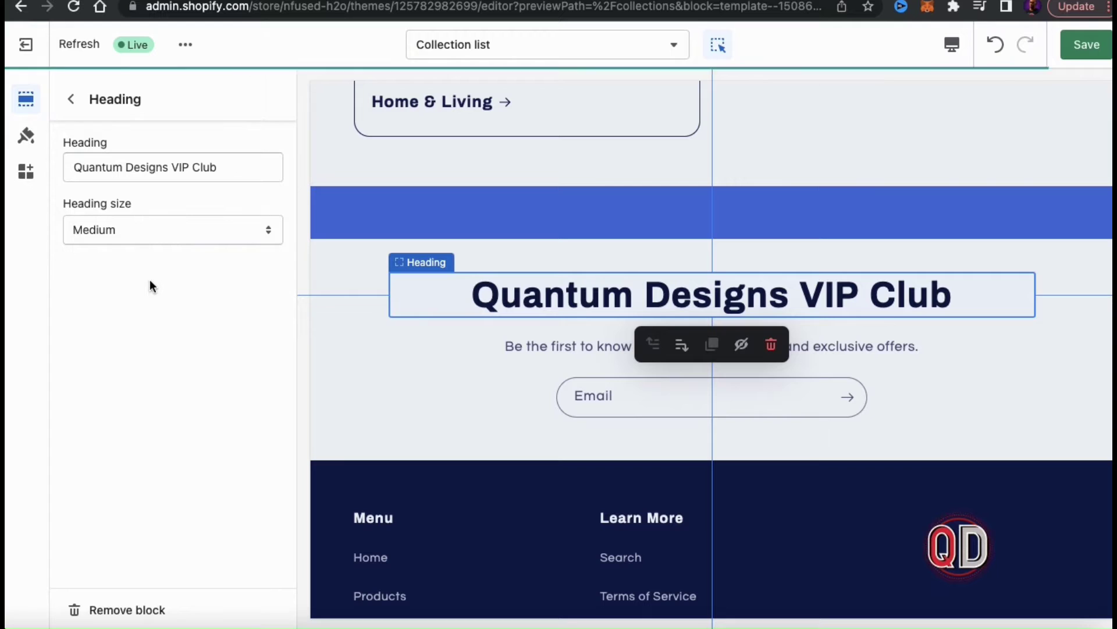
click(70, 100)
click(173, 169)
click(199, 128)
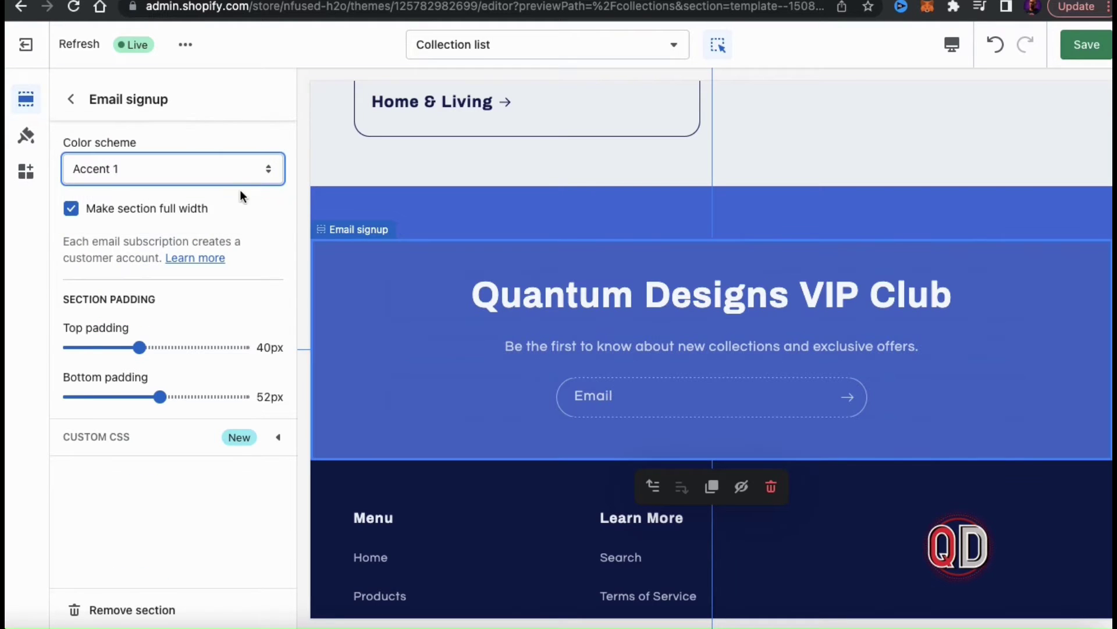
Hide the Custom Liquid section on the Collection list template and save.
click(70, 99)
click(251, 346)
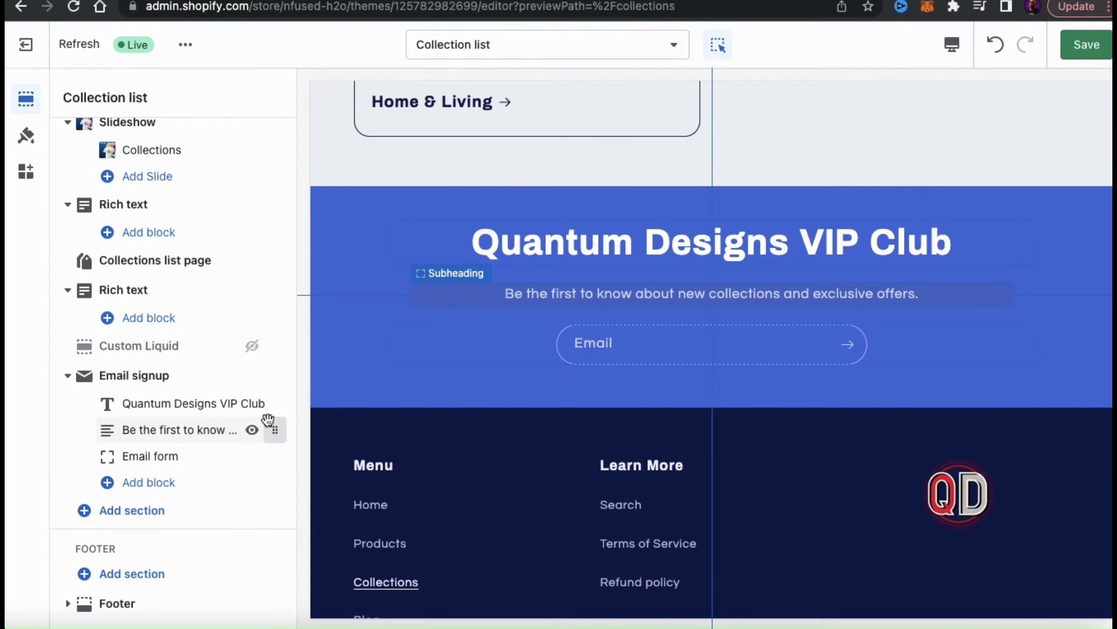
click(1090, 52)
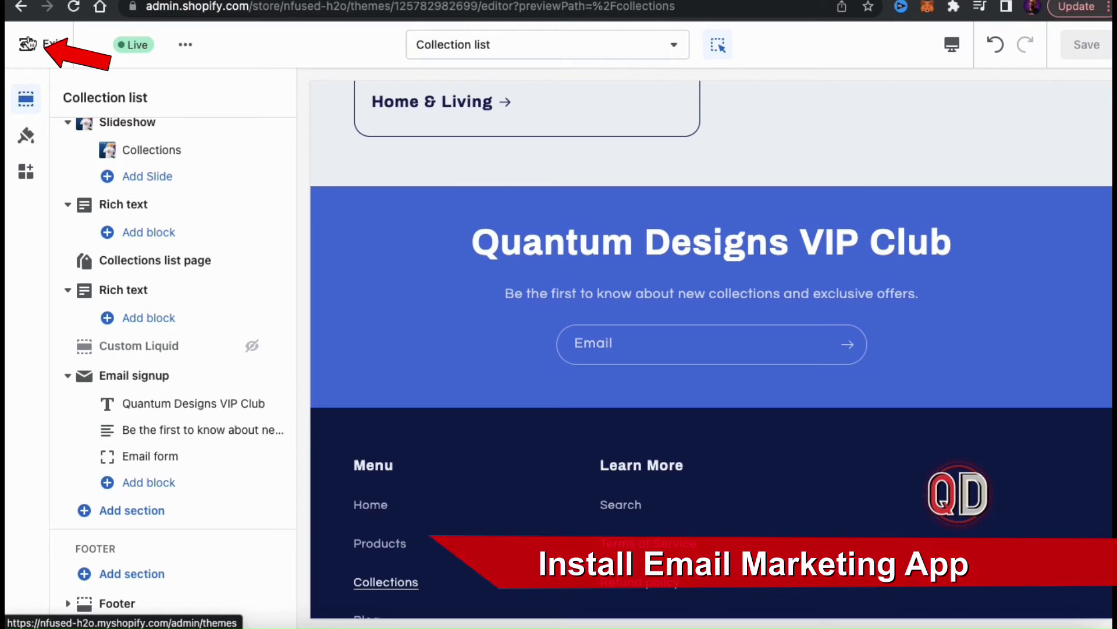
Exit the theme editor to Themes and enter 'Mailchimp' in the Apps search.
click(44, 54)
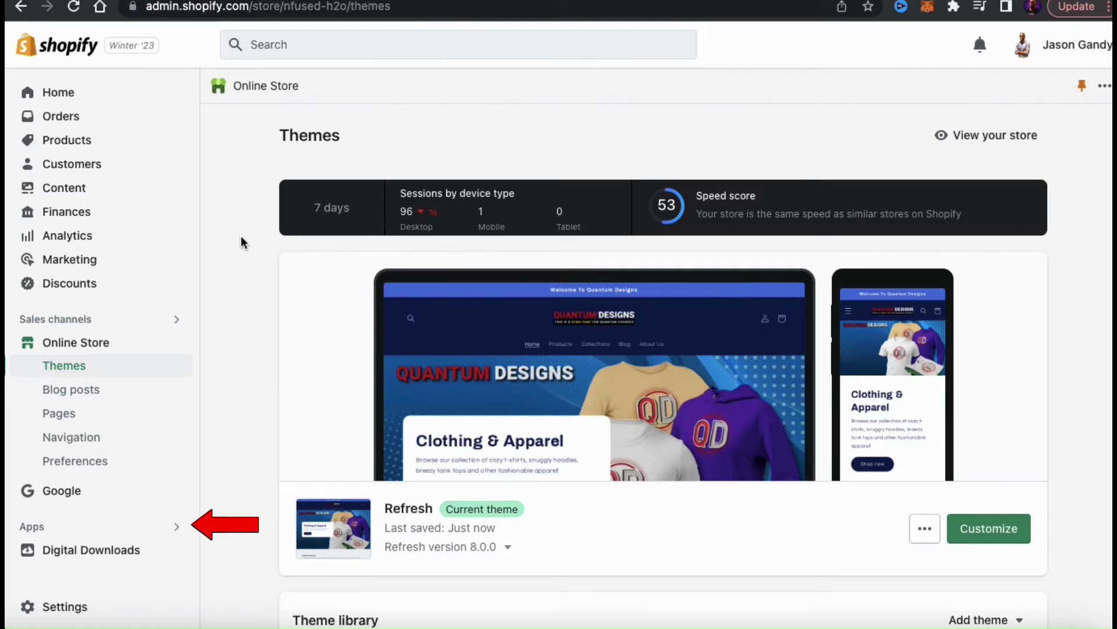
click(78, 531)
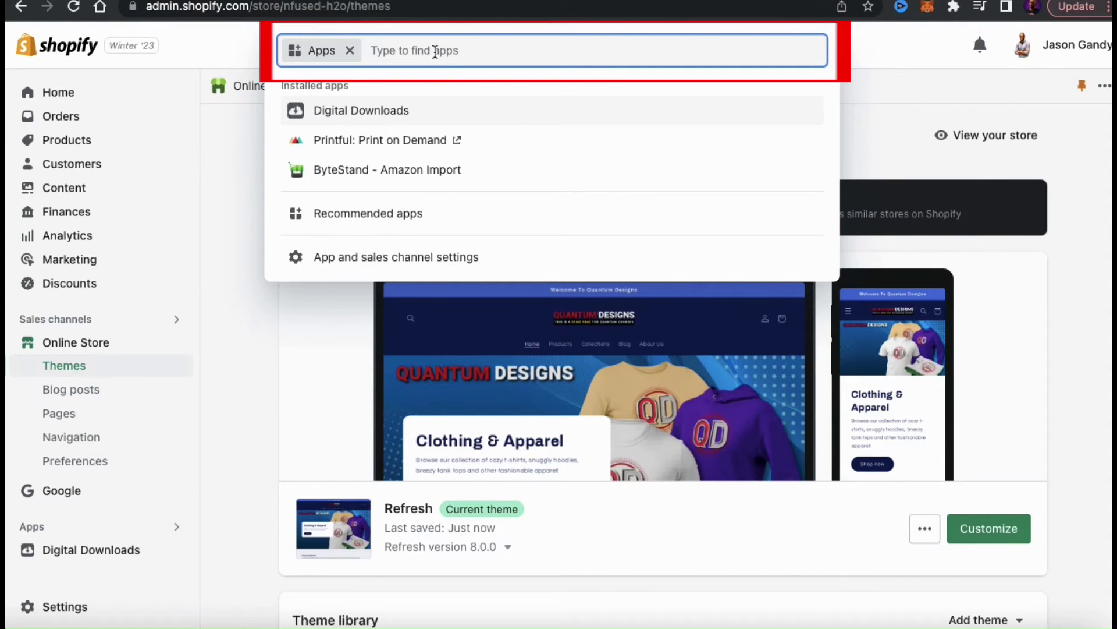
text(Ma)
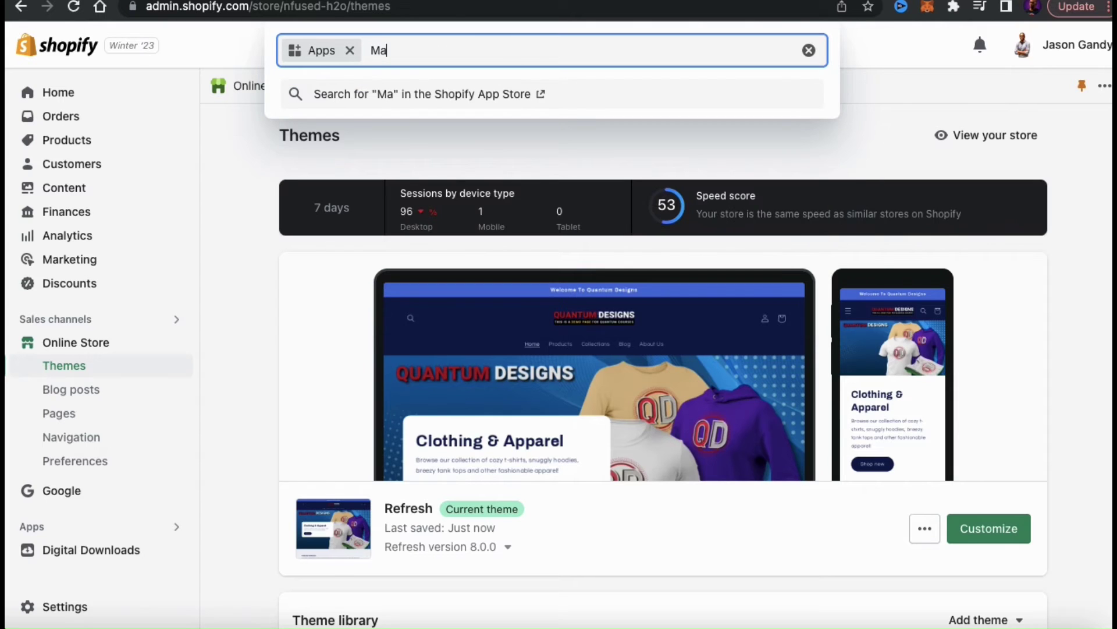
text(ilchimp)
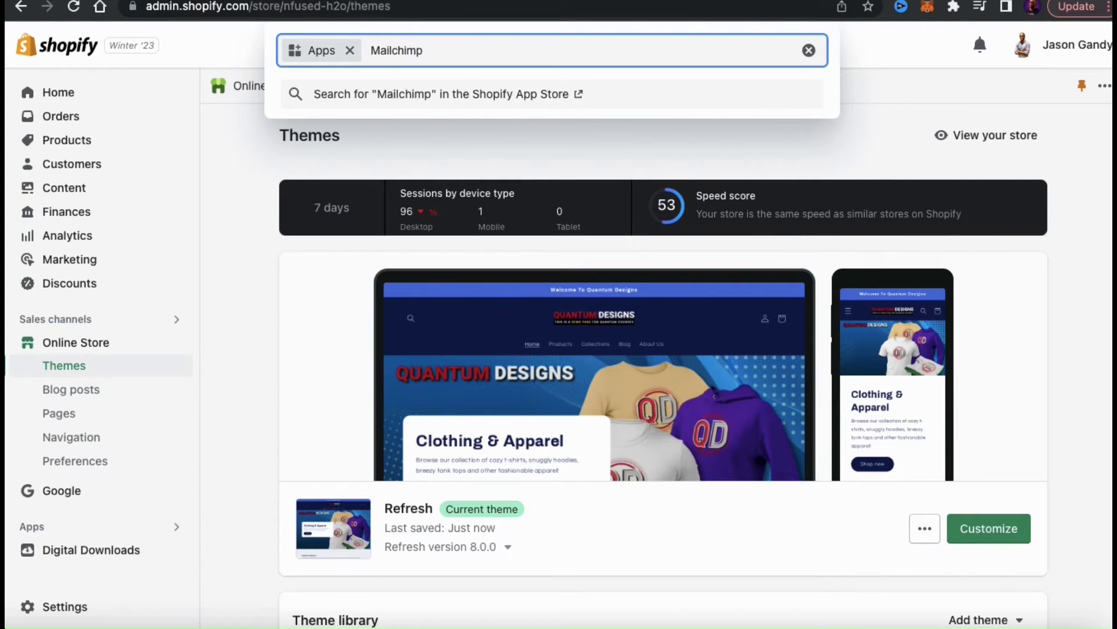
Search the App Store for Mailchimp, open Mailchimp: Email Marketing, and choose Add app.
key(Return)
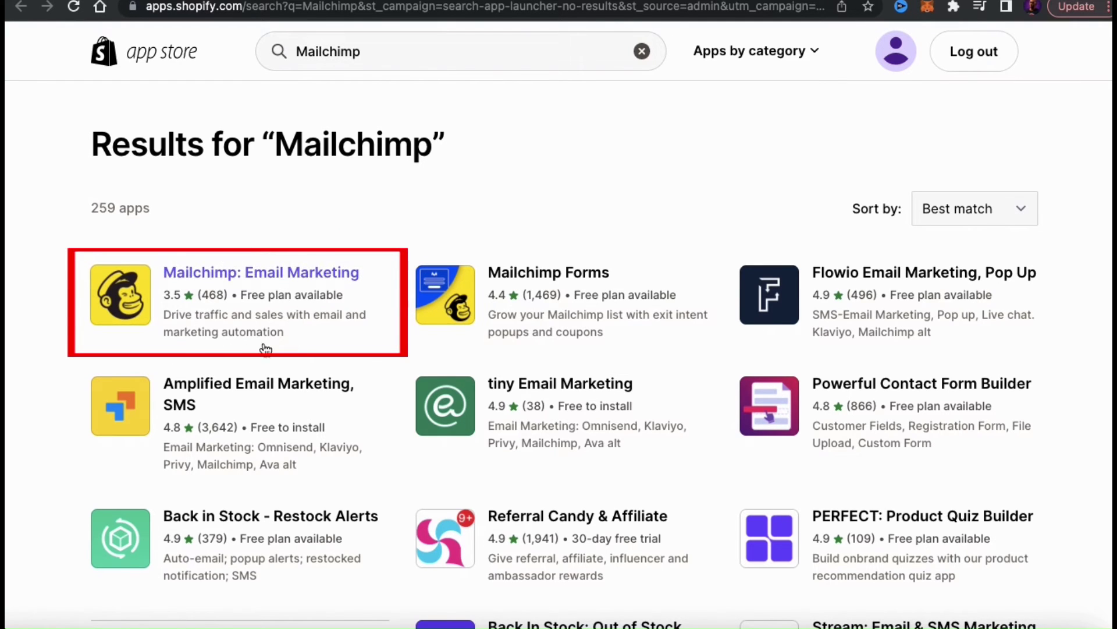
click(244, 280)
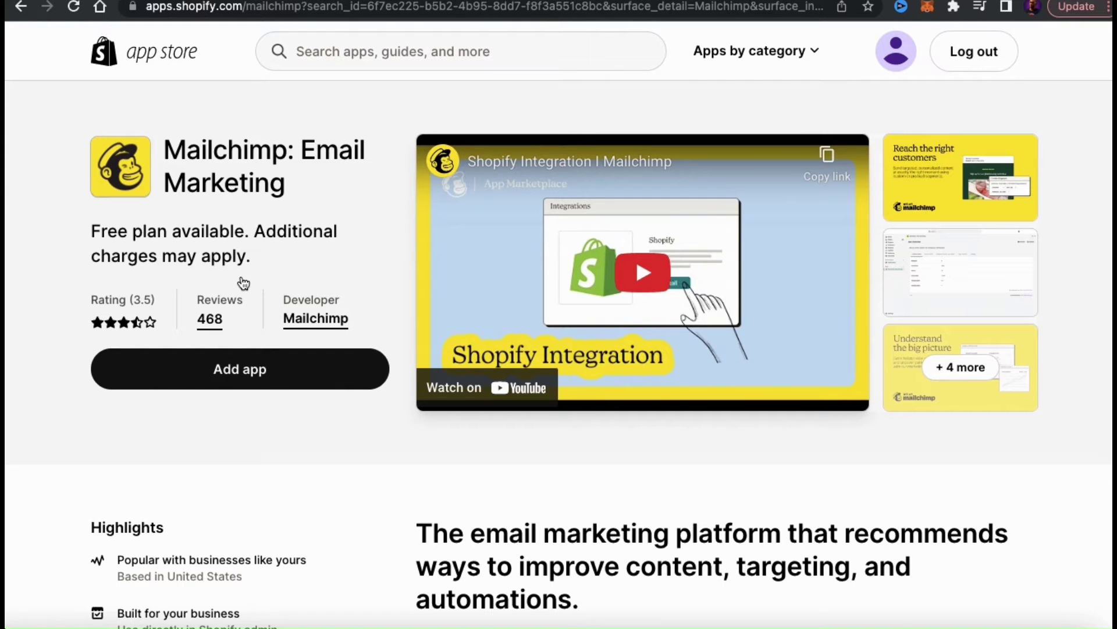
click(242, 385)
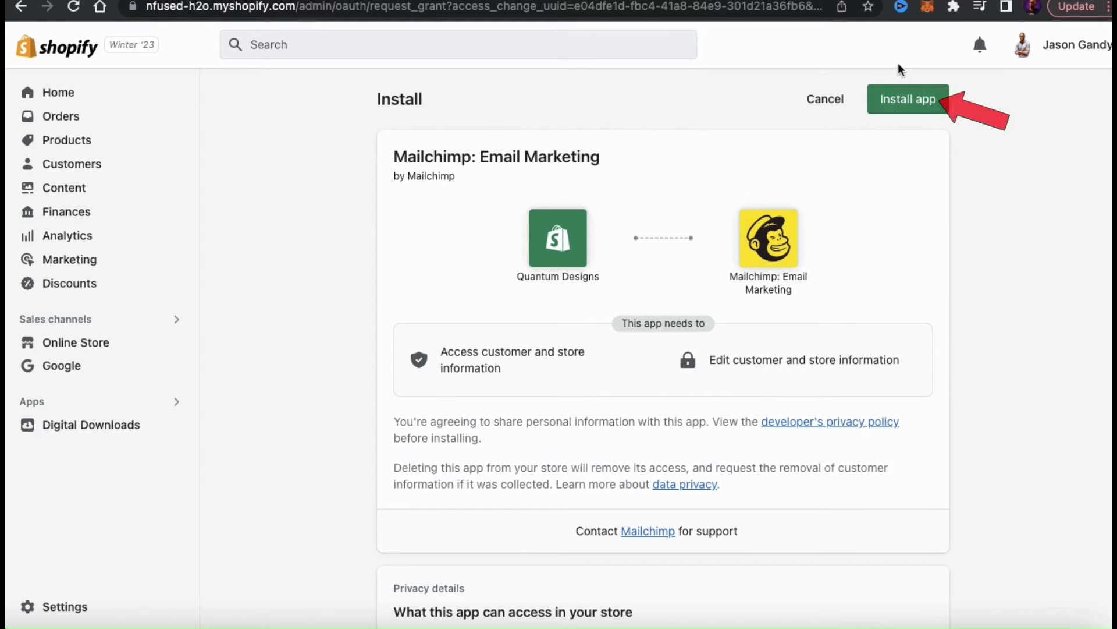
Install Mailchimp: Email Marketing and continue past its Before Installing checklist.
click(908, 106)
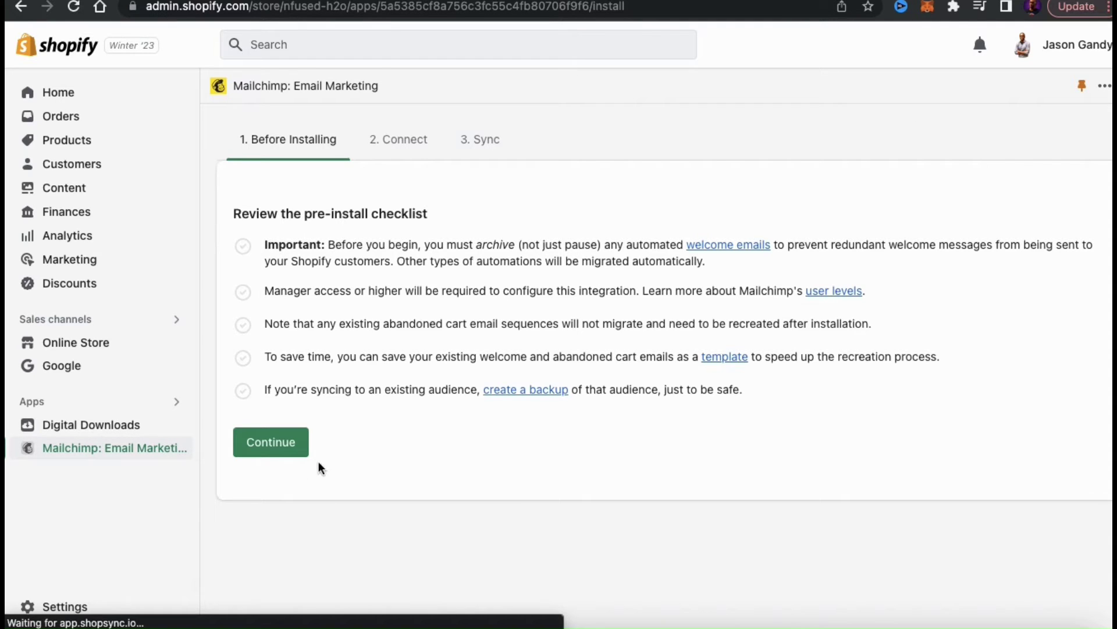
click(275, 453)
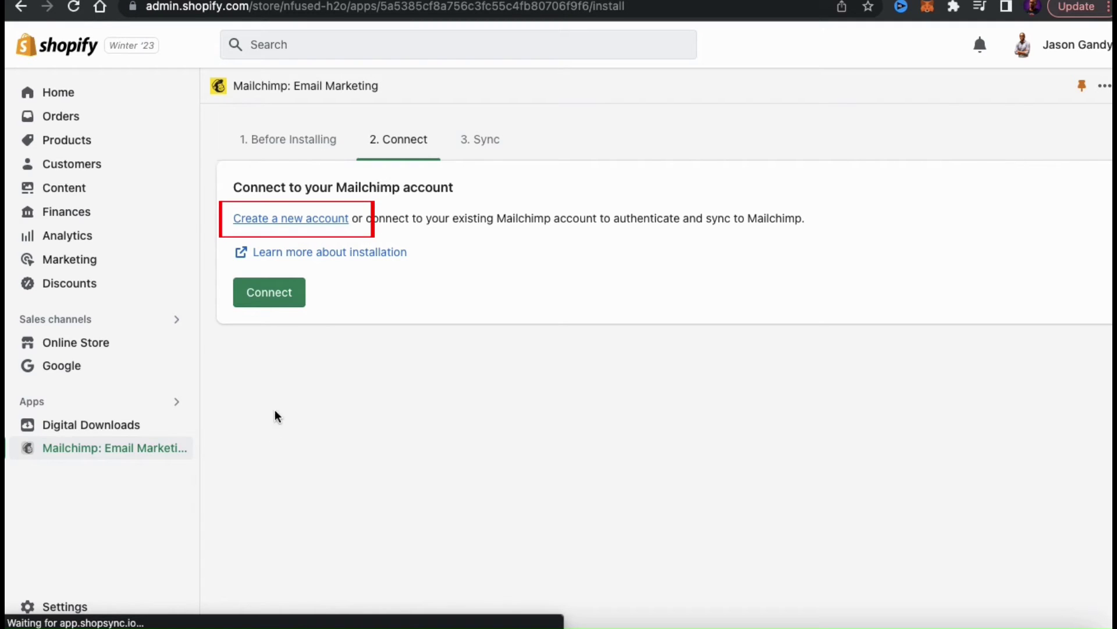
Log in to the Mailchimp account and allow Mailchimp for Shopify access to it.
click(273, 295)
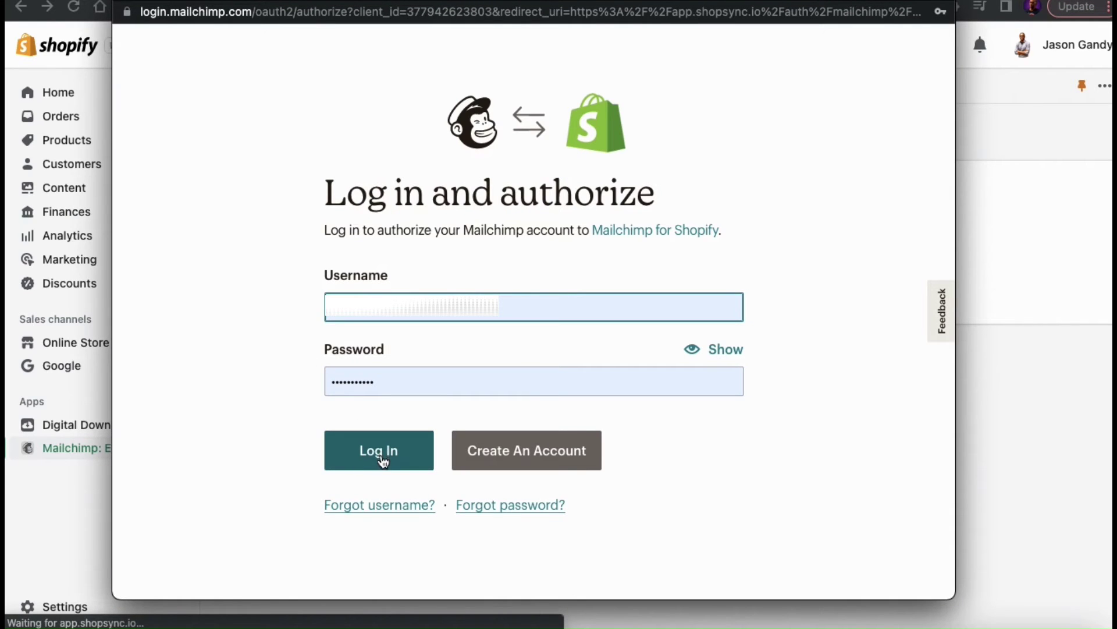
click(376, 459)
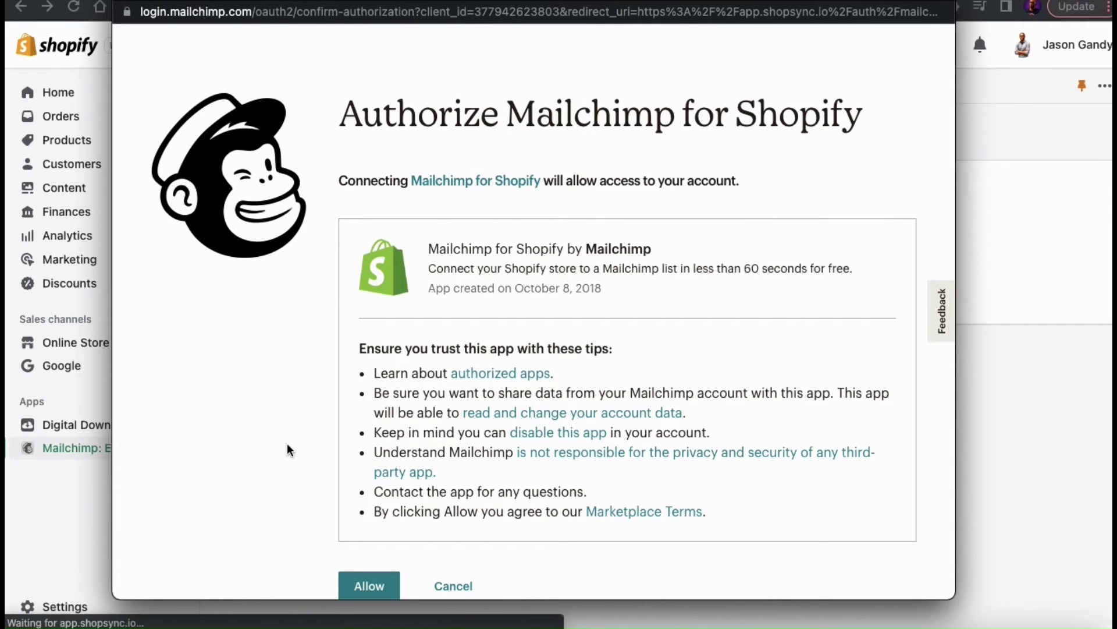
scroll(288, 448, down, 2)
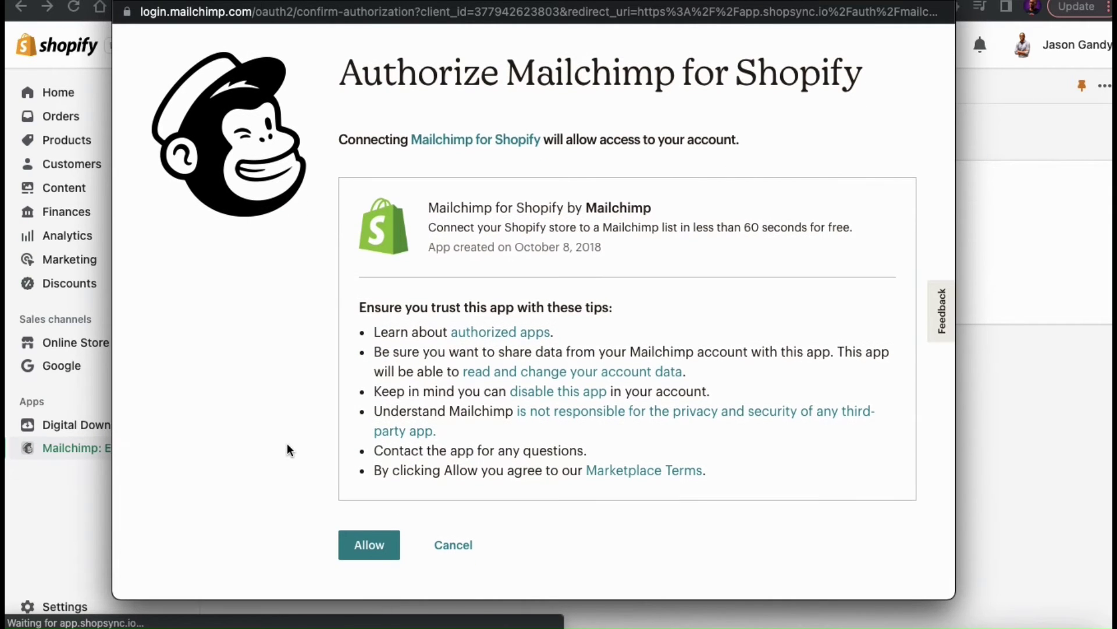
click(370, 552)
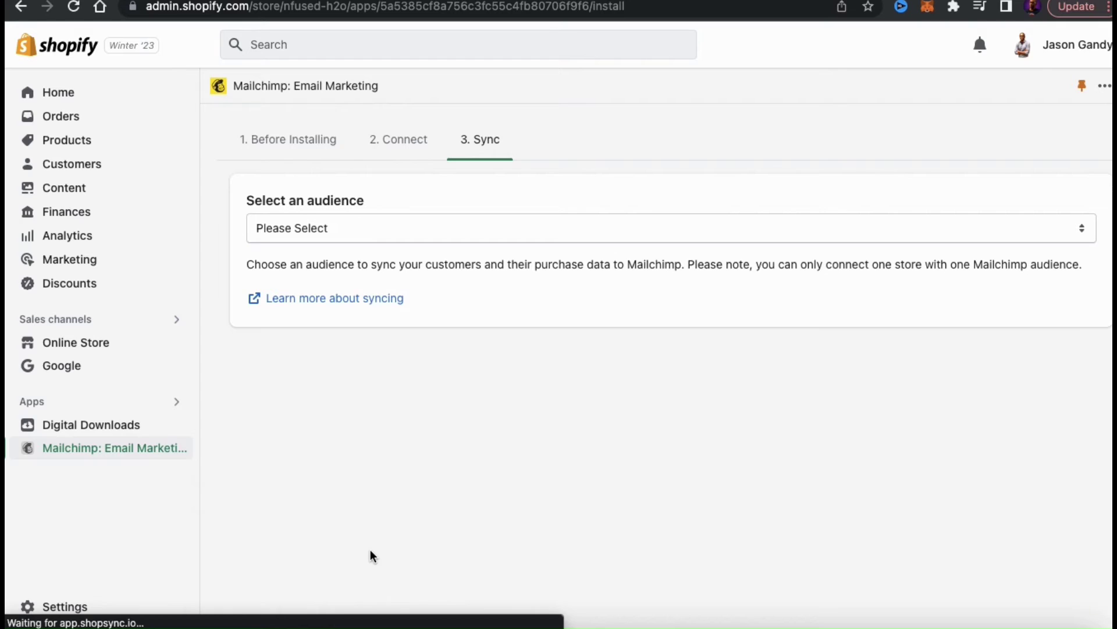
Select Quantum Courses as the sync audience, then expand App Settings and Tags & Groups.
click(651, 230)
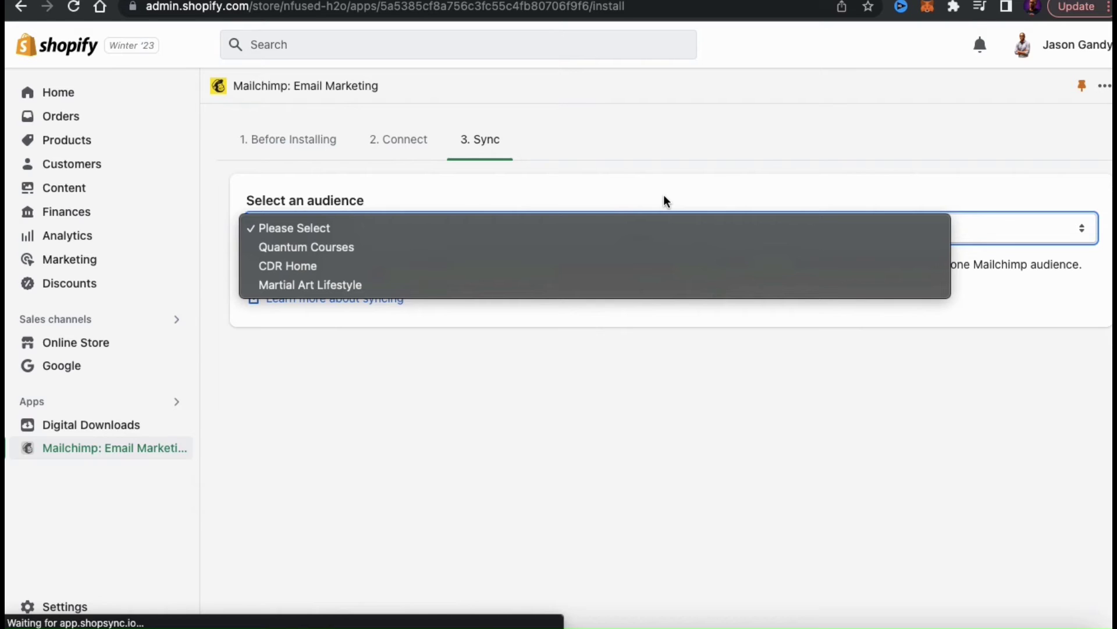
click(848, 245)
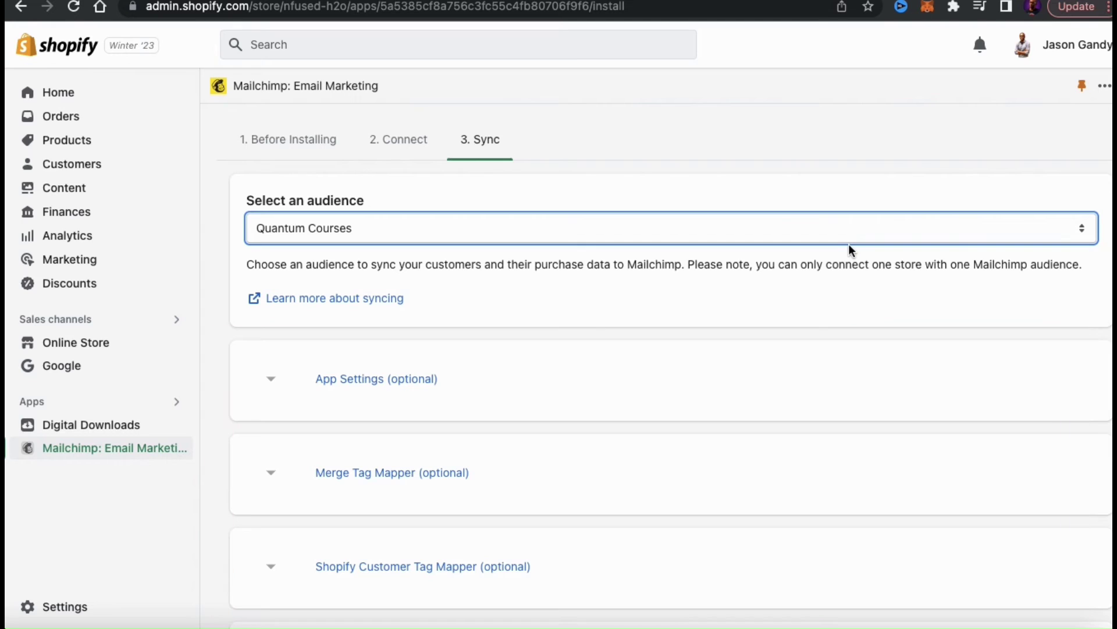
scroll(783, 306, down, 3)
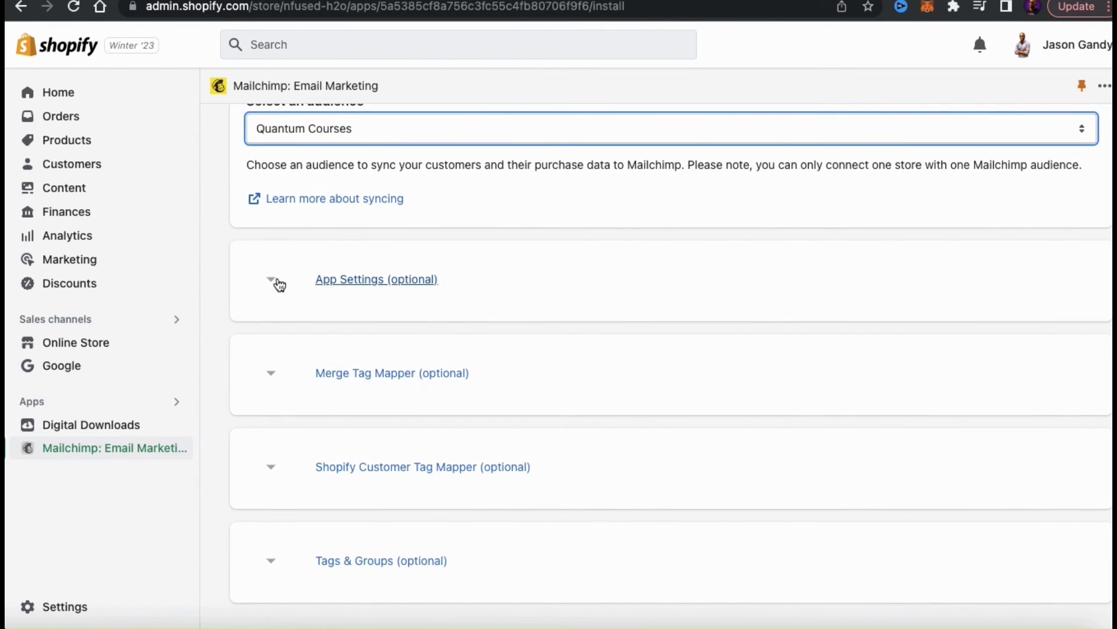
click(271, 281)
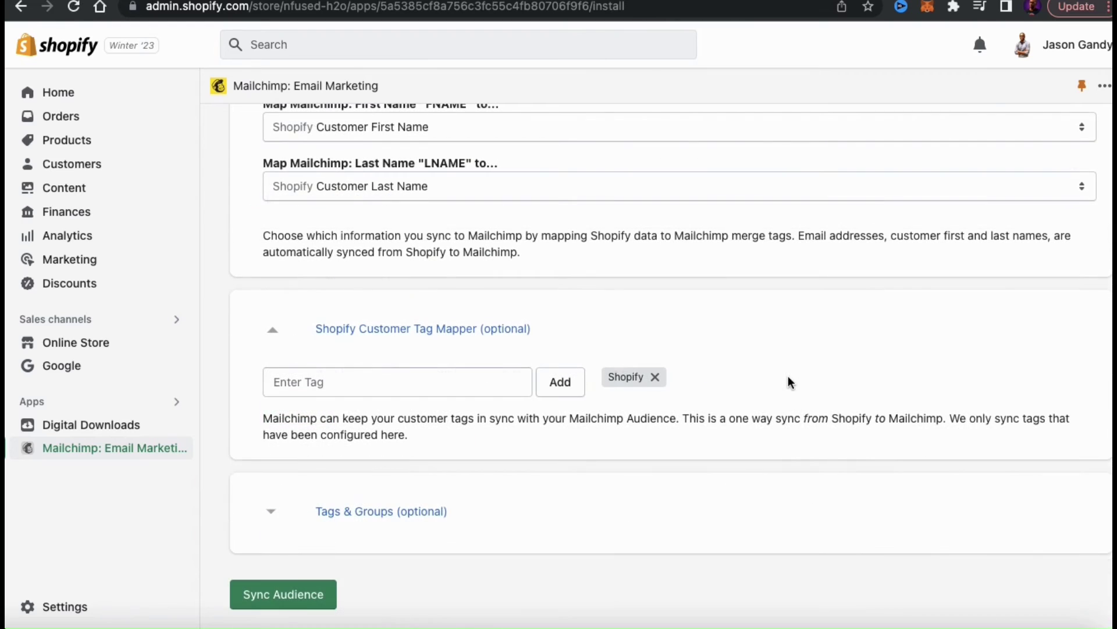
click(708, 468)
scroll(756, 469, down, 6)
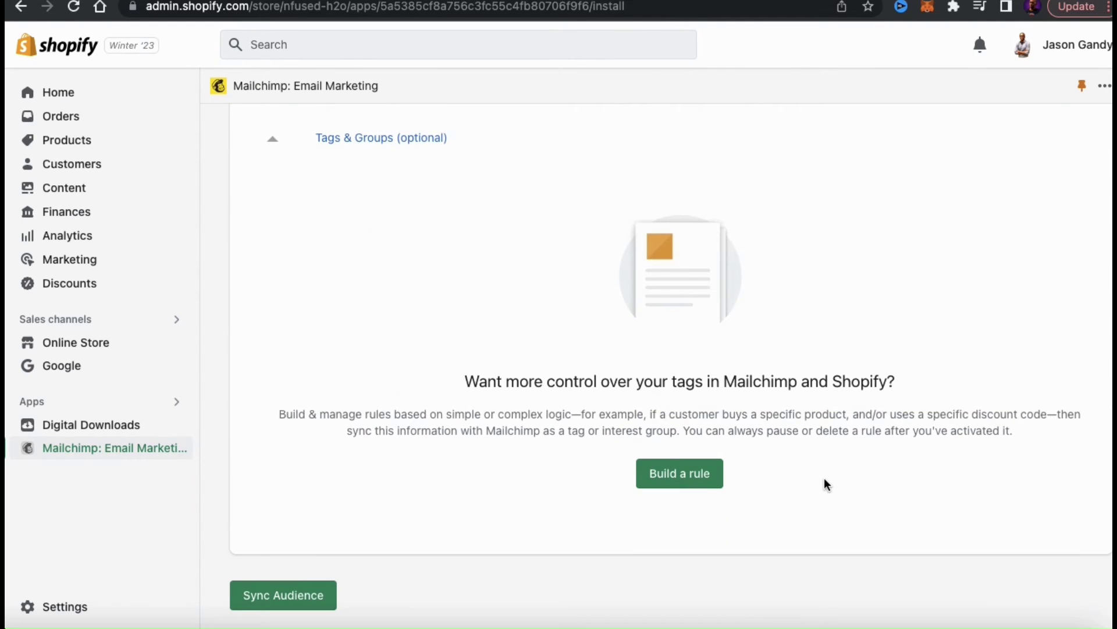
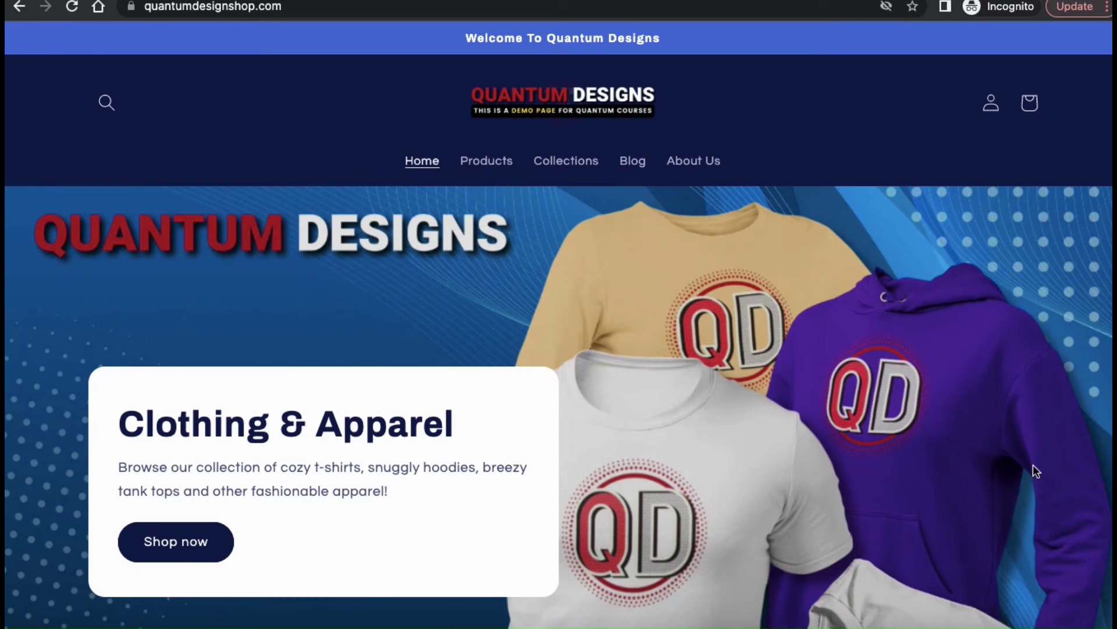
Enter a test subscriber's e-mail in the Quantum Designs VIP Club footer form and submit it.
scroll(1032, 469, down, 20)
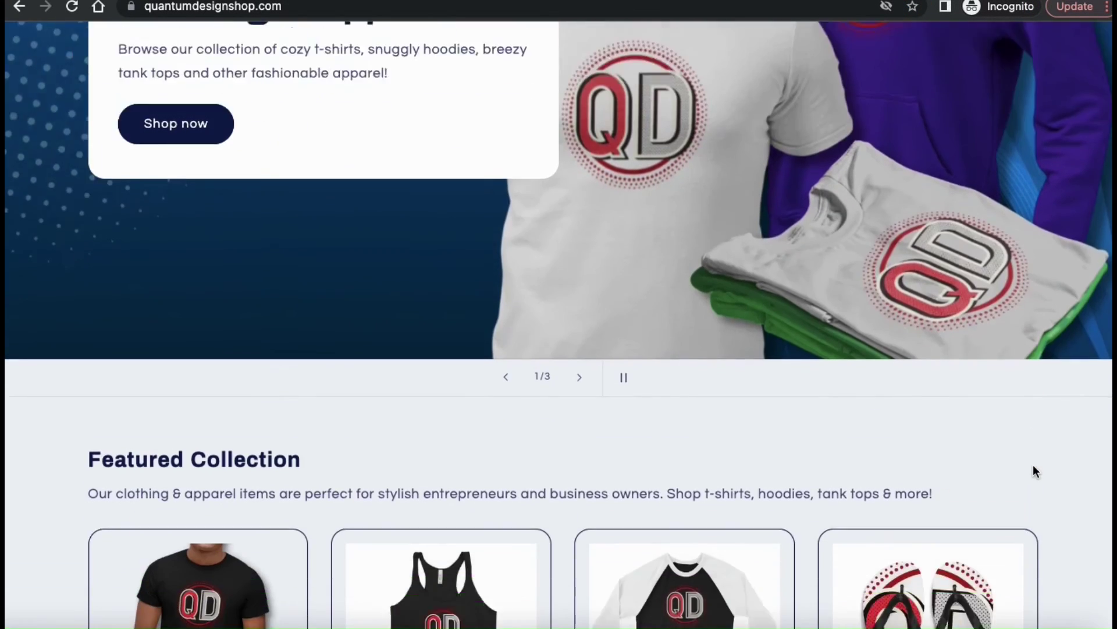
scroll(1033, 469, down, 20)
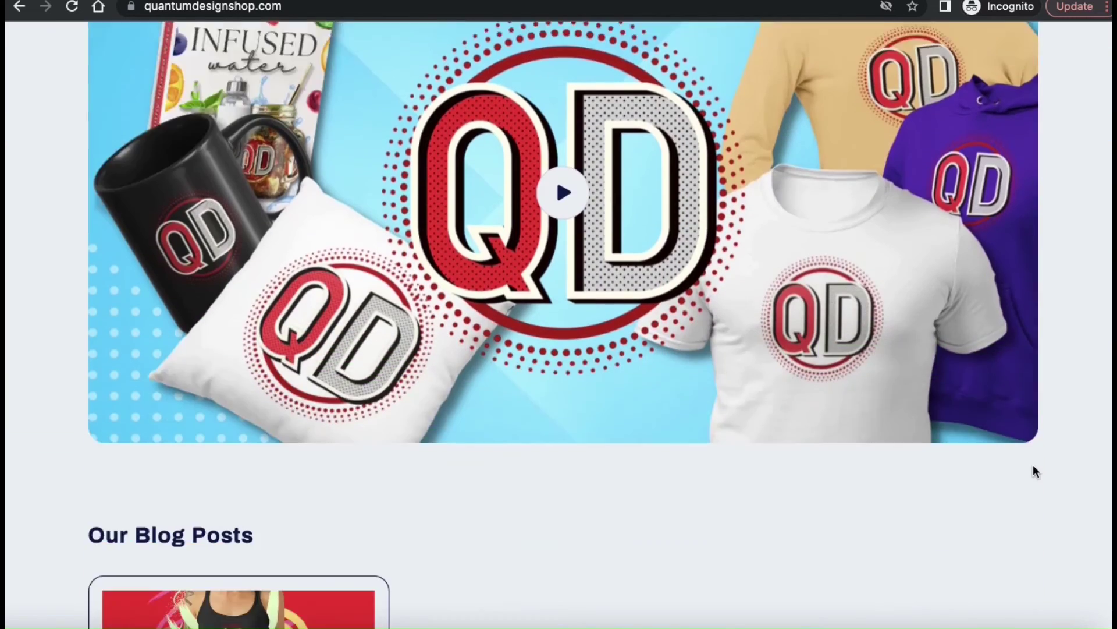
scroll(1036, 471, down, 1)
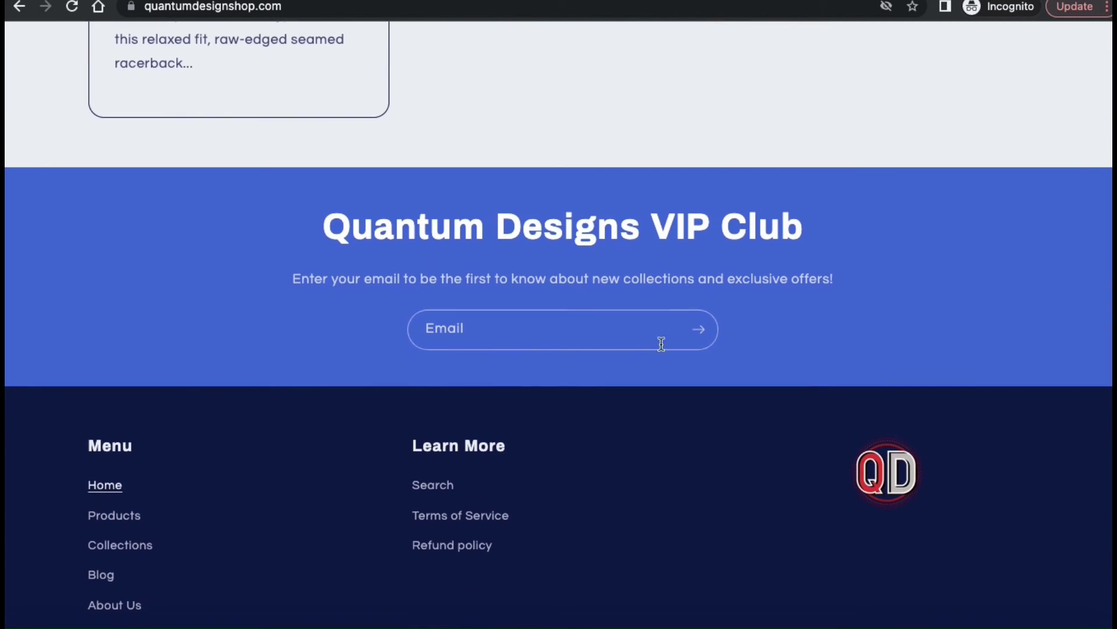
click(619, 334)
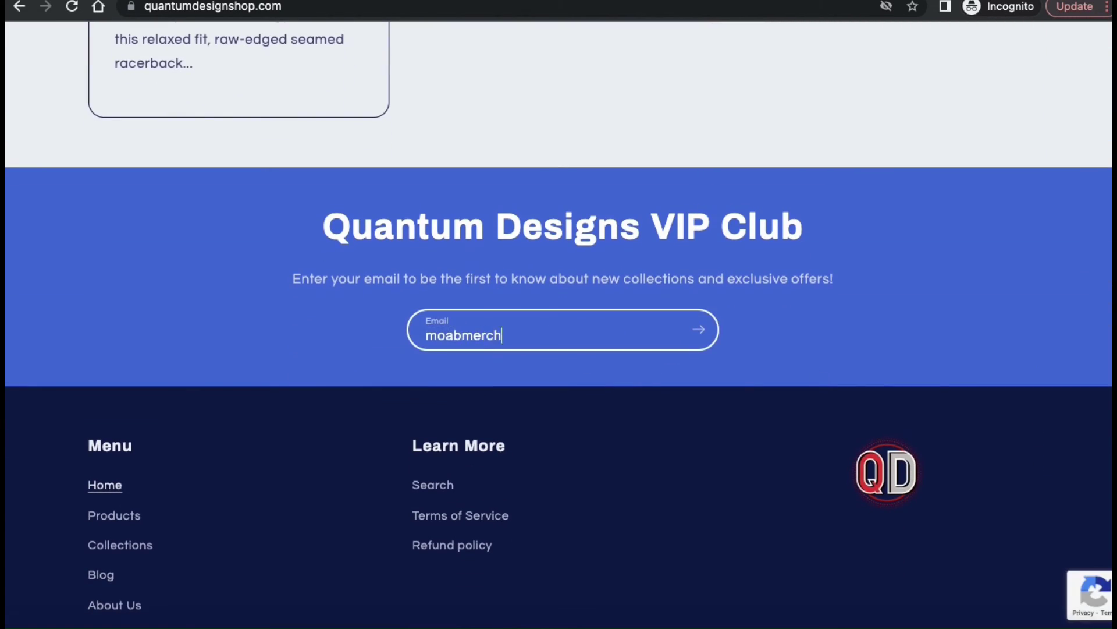
click(699, 330)
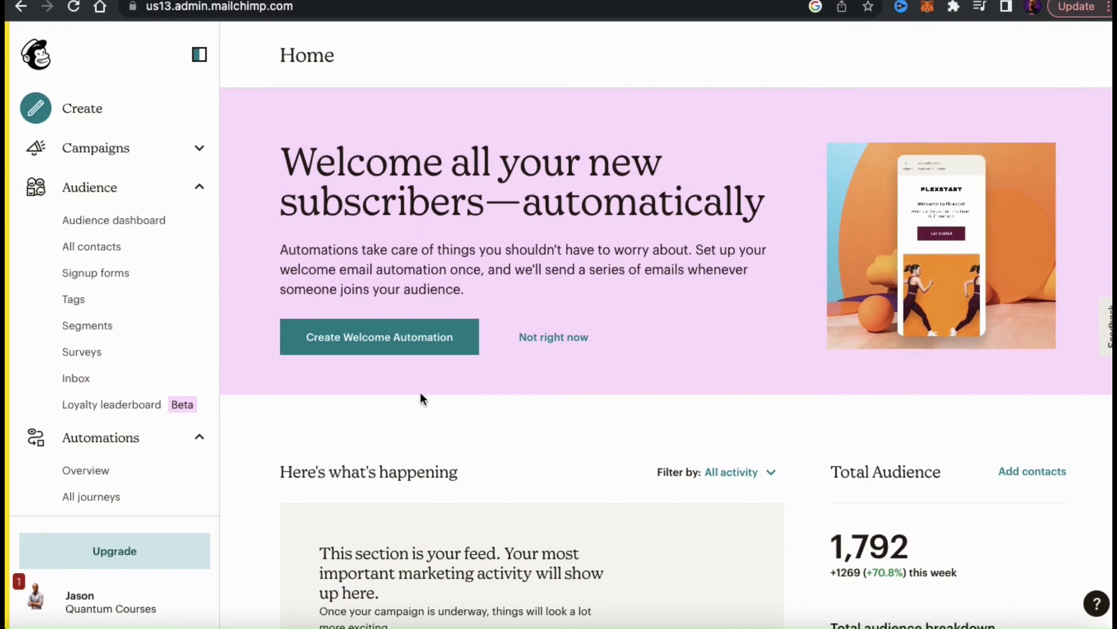
Go to Integrations in the Mailchimp sidebar and open the Shopify integration card.
scroll(131, 155, down, 3)
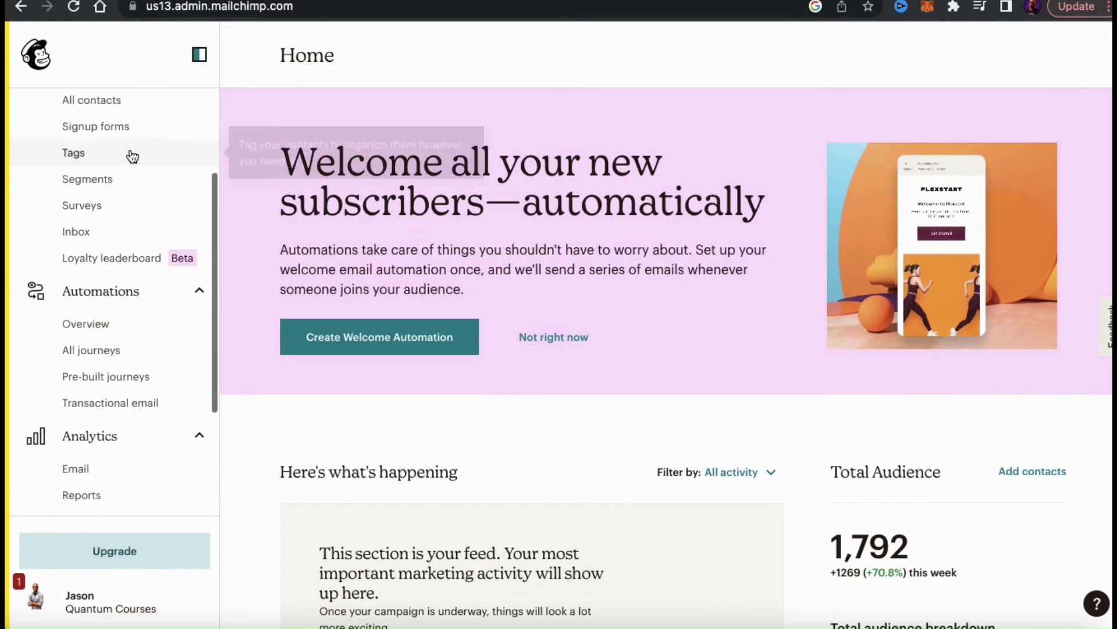
scroll(131, 154, down, 3)
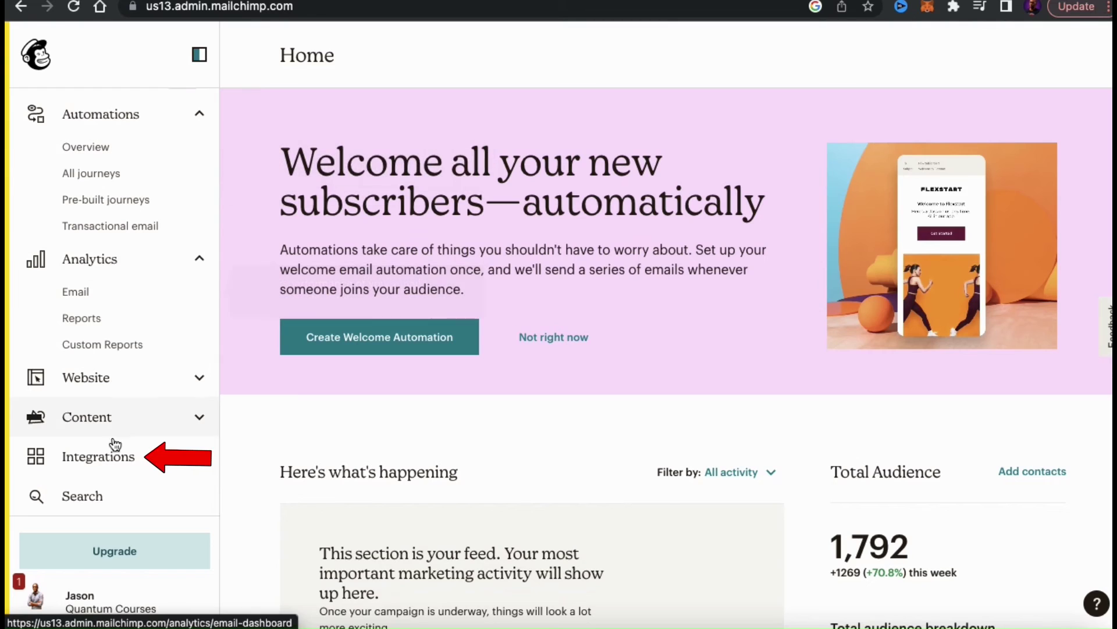
click(117, 464)
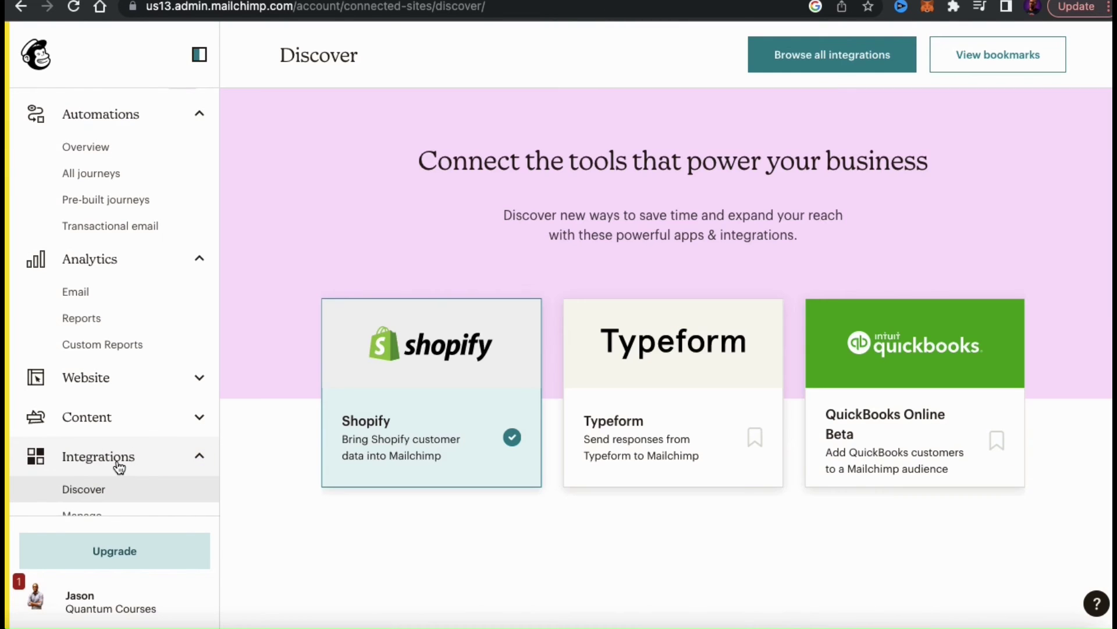
scroll(119, 465, down, 2)
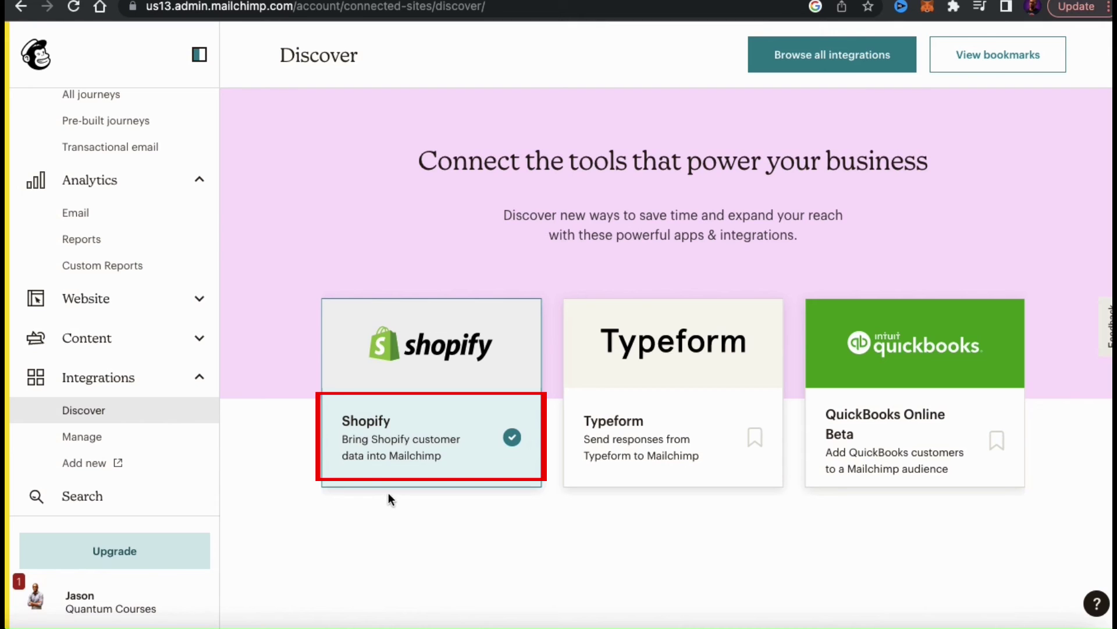
click(424, 456)
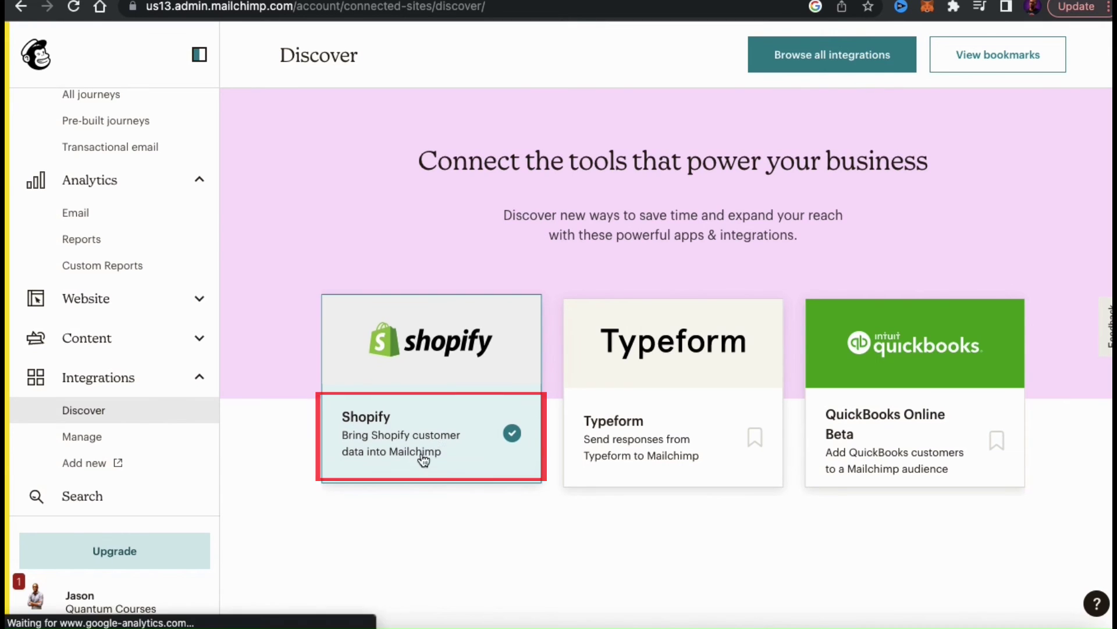
click(439, 418)
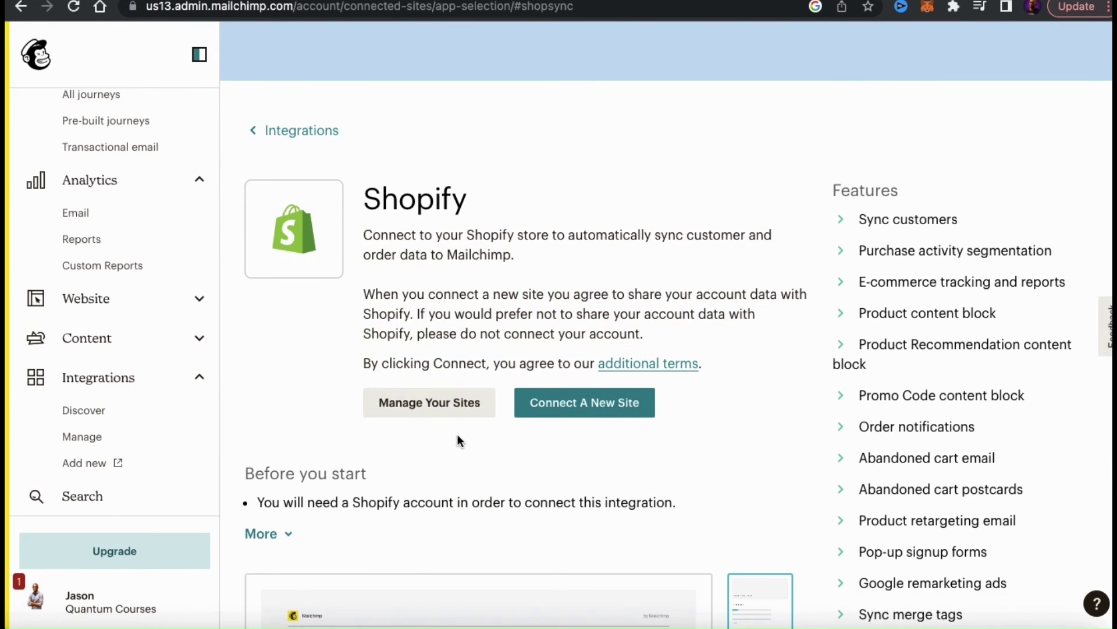
Open Manage Your Sites and review the Quantum Designs store's detail page, synced to Quantum Courses.
click(437, 414)
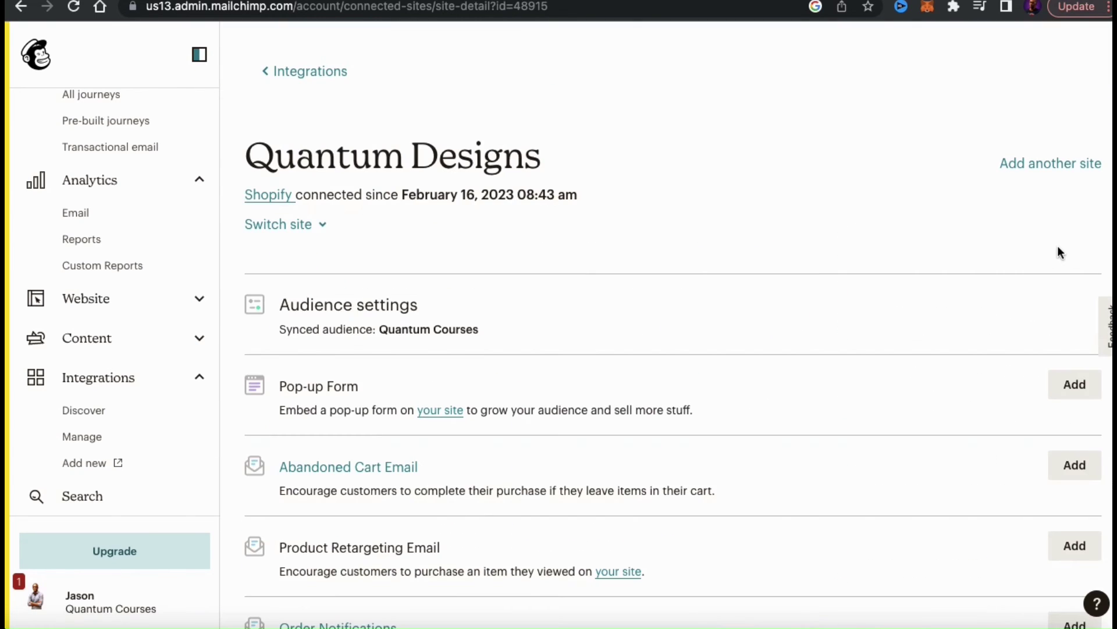
scroll(1058, 252, down, 1)
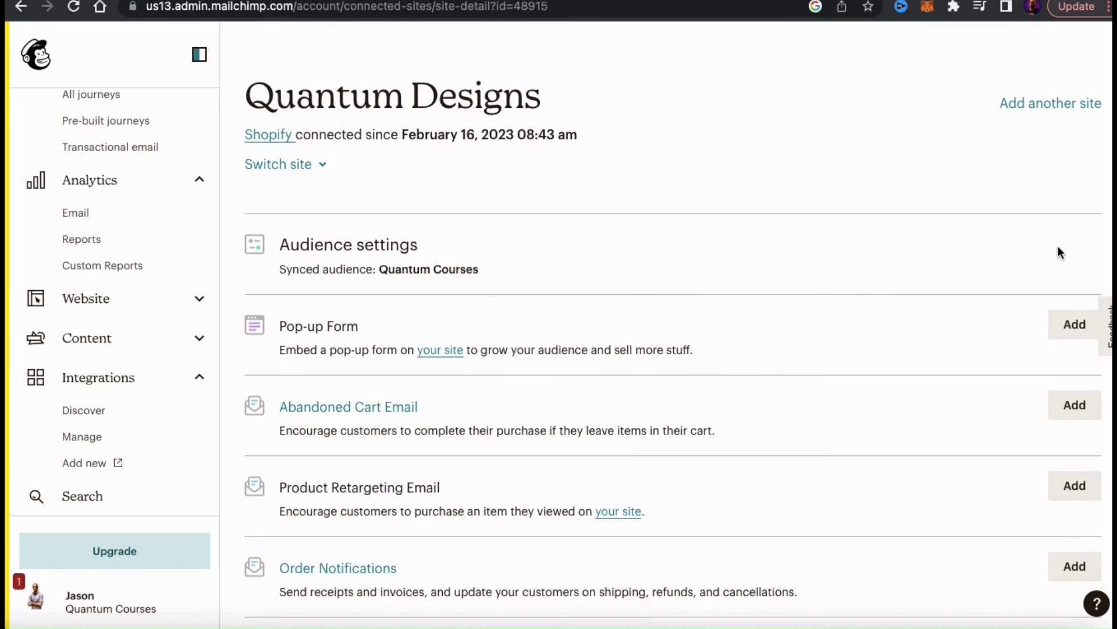
scroll(964, 300, down, 4)
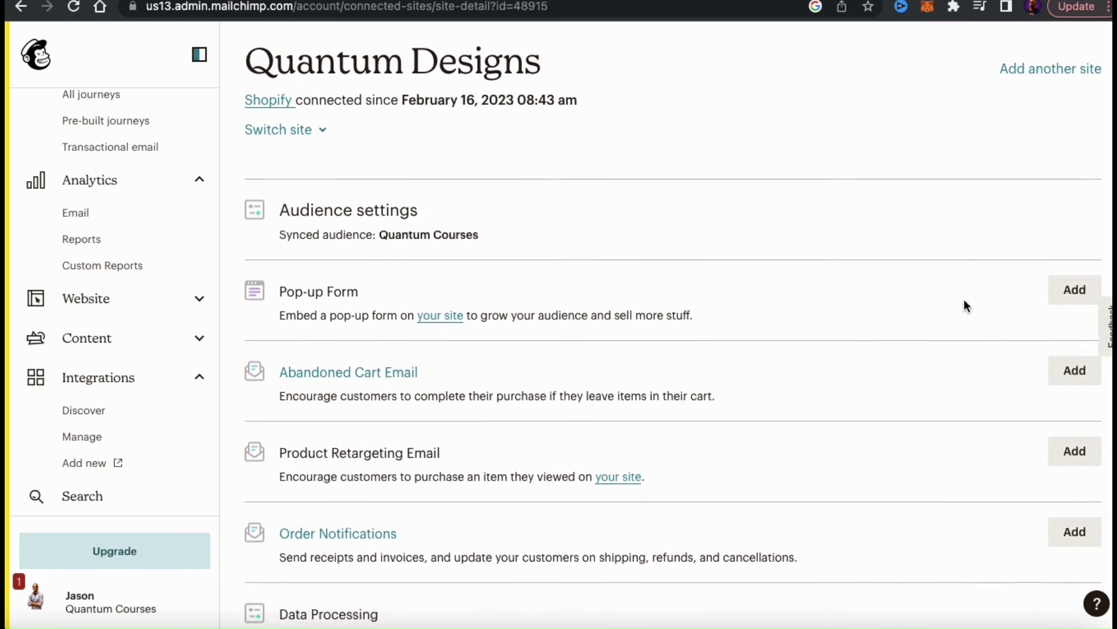
scroll(964, 301, down, 1)
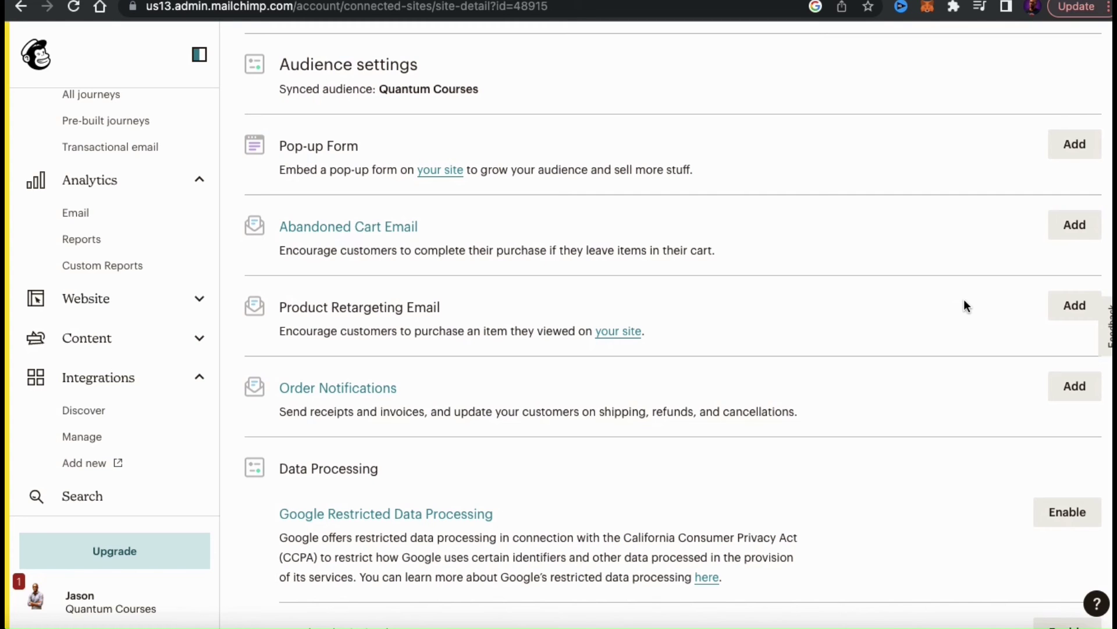
scroll(964, 303, down, 1)
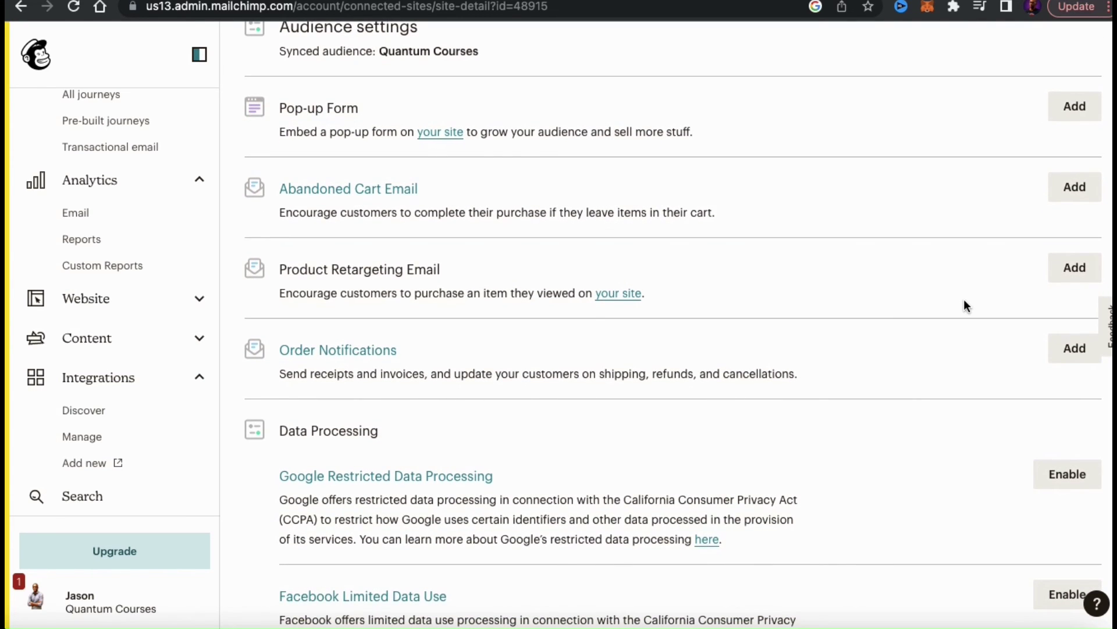
scroll(964, 301, down, 3)
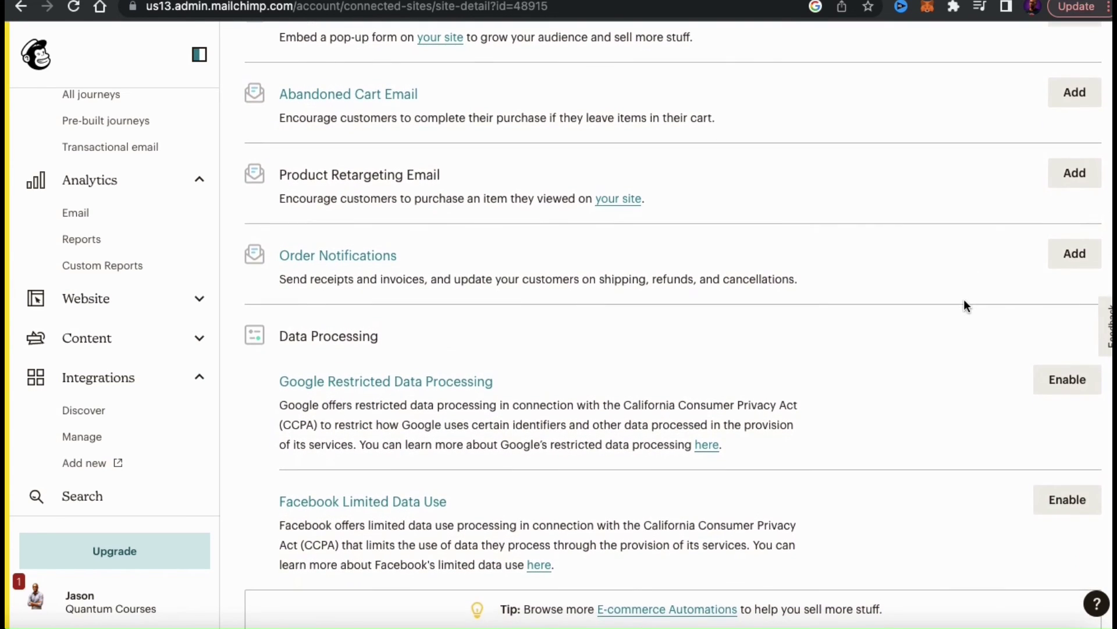
scroll(964, 299, down, 2)
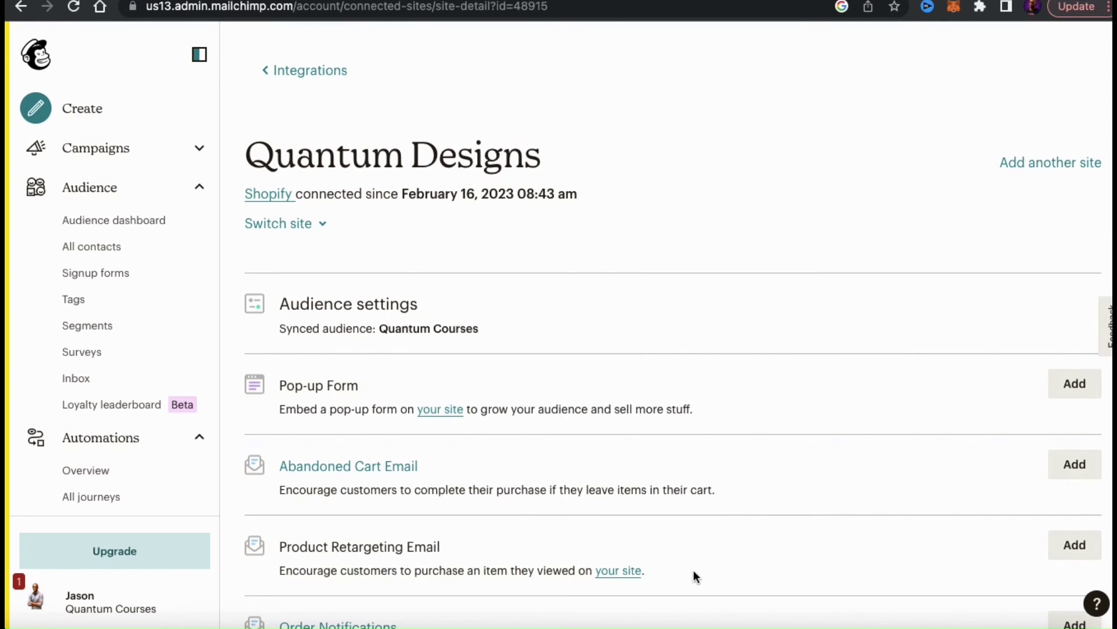
Create a new email campaign named 'Shopify New Product - Women's Tank Top'.
click(88, 120)
click(509, 379)
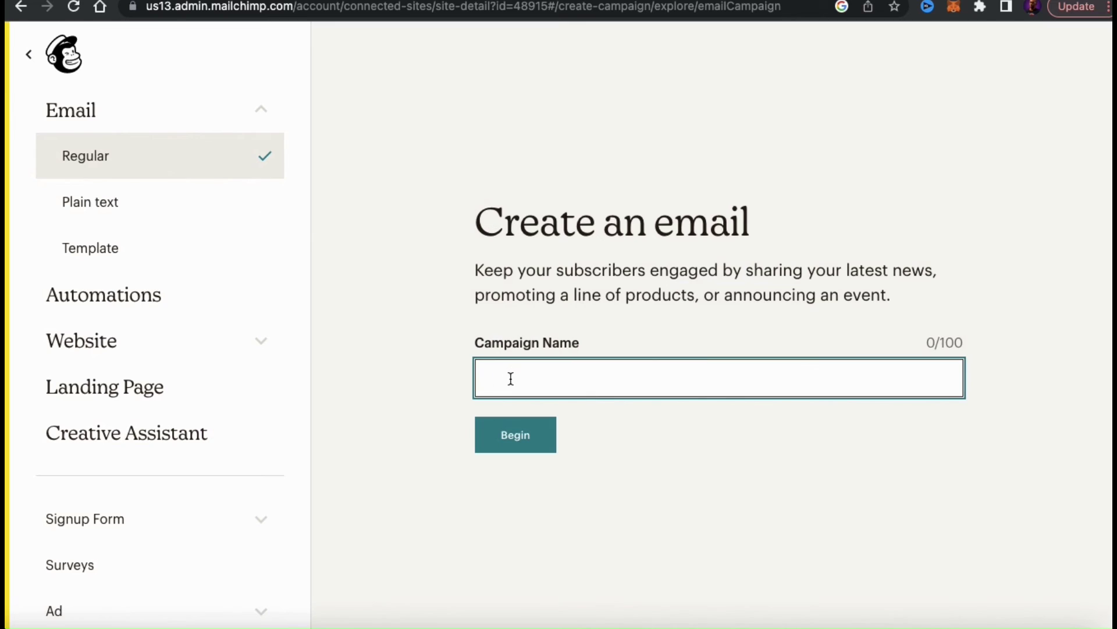
text(Shopify New Product - Women's Tank Top)
click(515, 450)
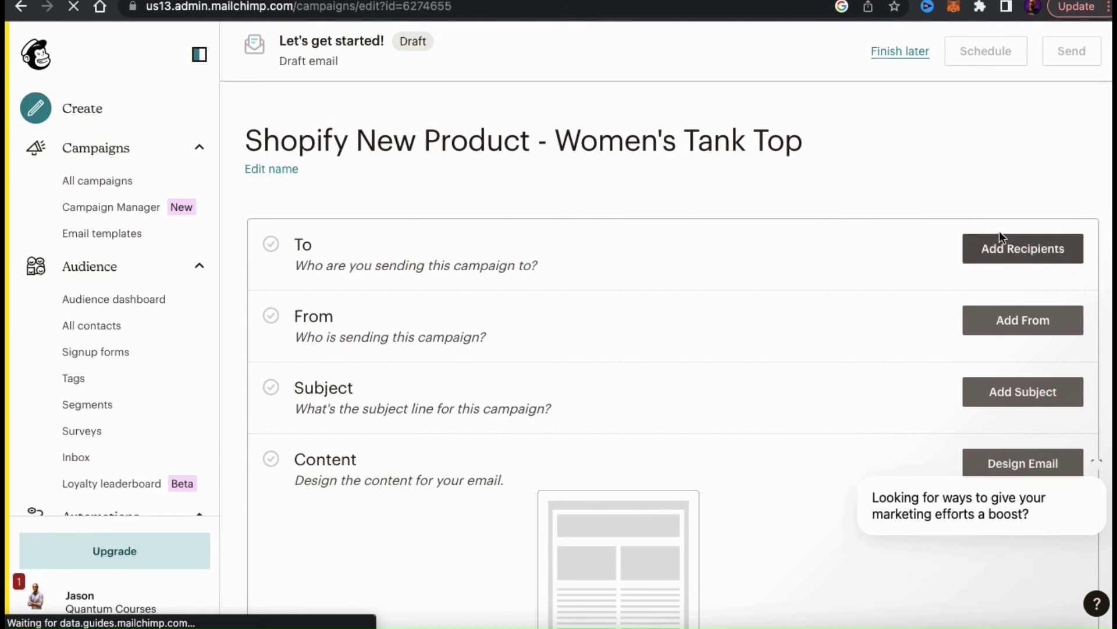
Set the campaign's recipients to the Quantum Courses audience.
click(1026, 249)
click(654, 330)
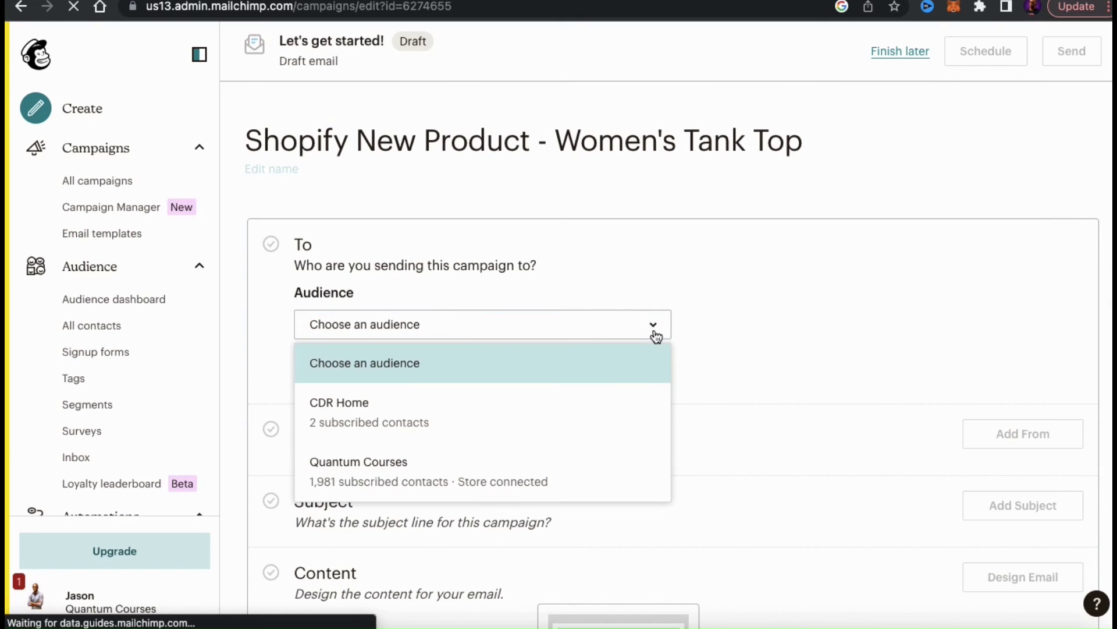
click(471, 491)
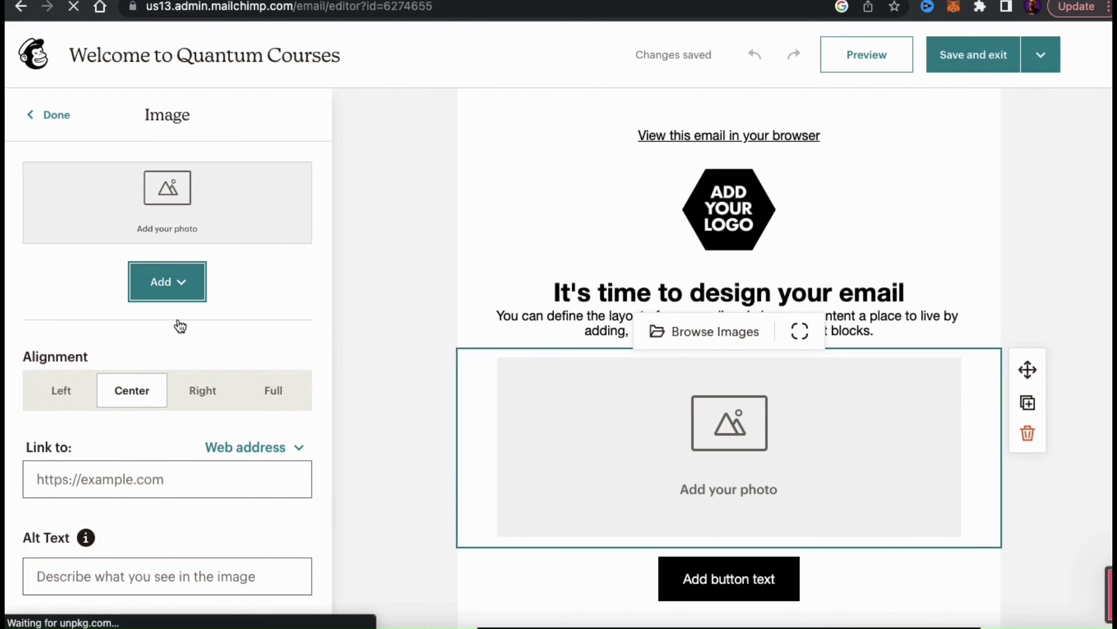
Upload a picture from the Desktop into the email's image block.
click(312, 214)
key(Escape)
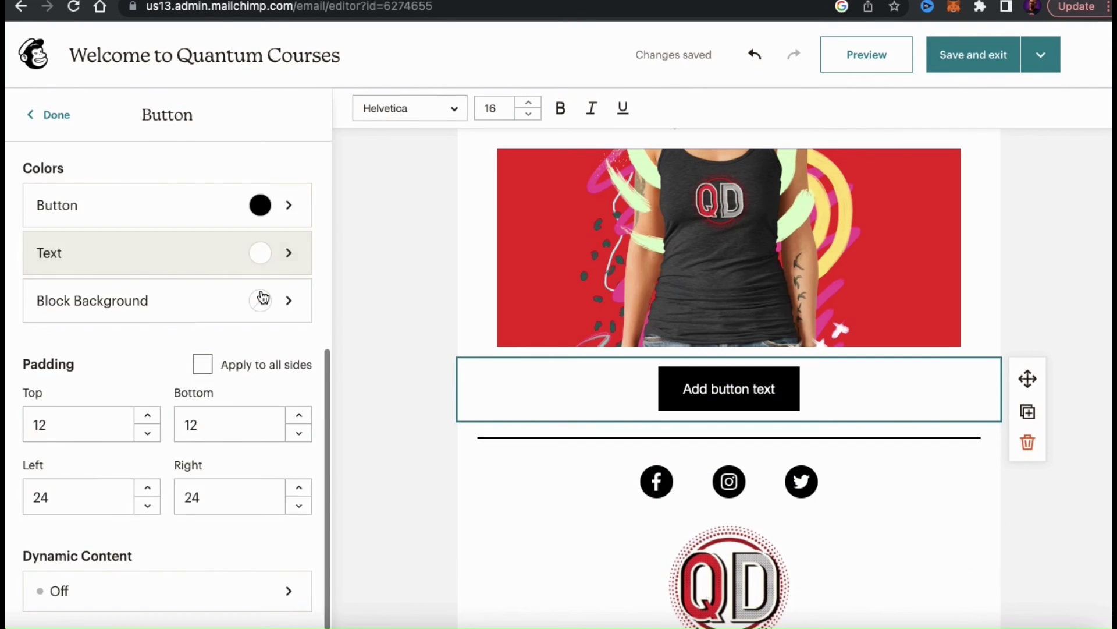
scroll(262, 293, up, 5)
Change the button text to 'Click Here To View'.
key(super+a)
text(Click Here To View)
click(1024, 519)
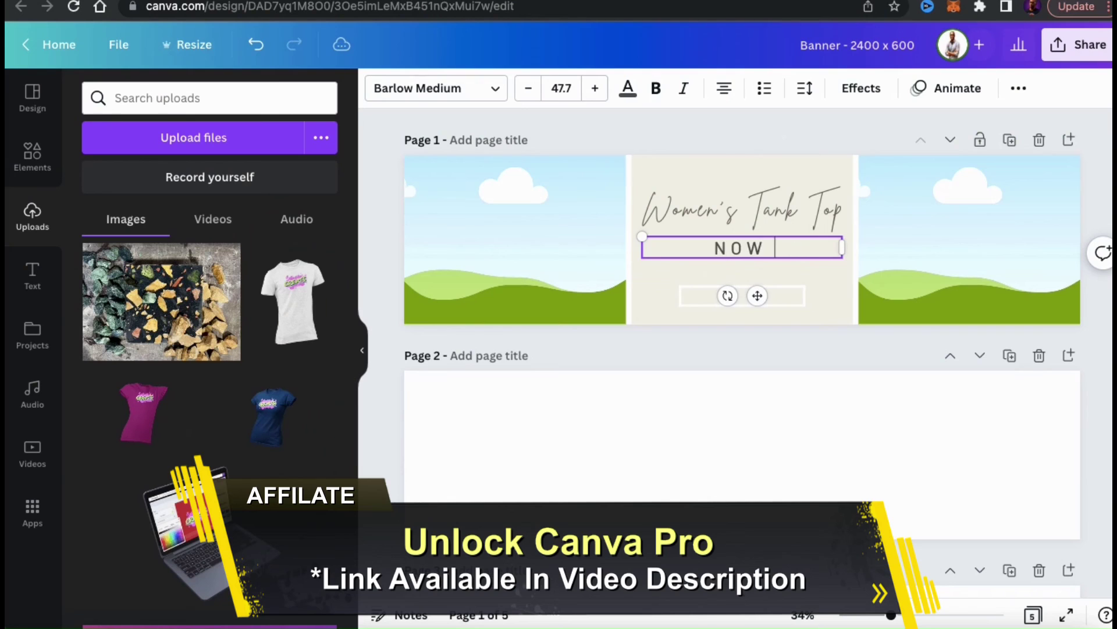
Add 'NOW AVAILABLE!' to the banner's centre panel and 'VISIT SHOPIFY' below it.
text(AVAIABL)
key(BackSpace)
key(BackSpace)
key(BackSpace)
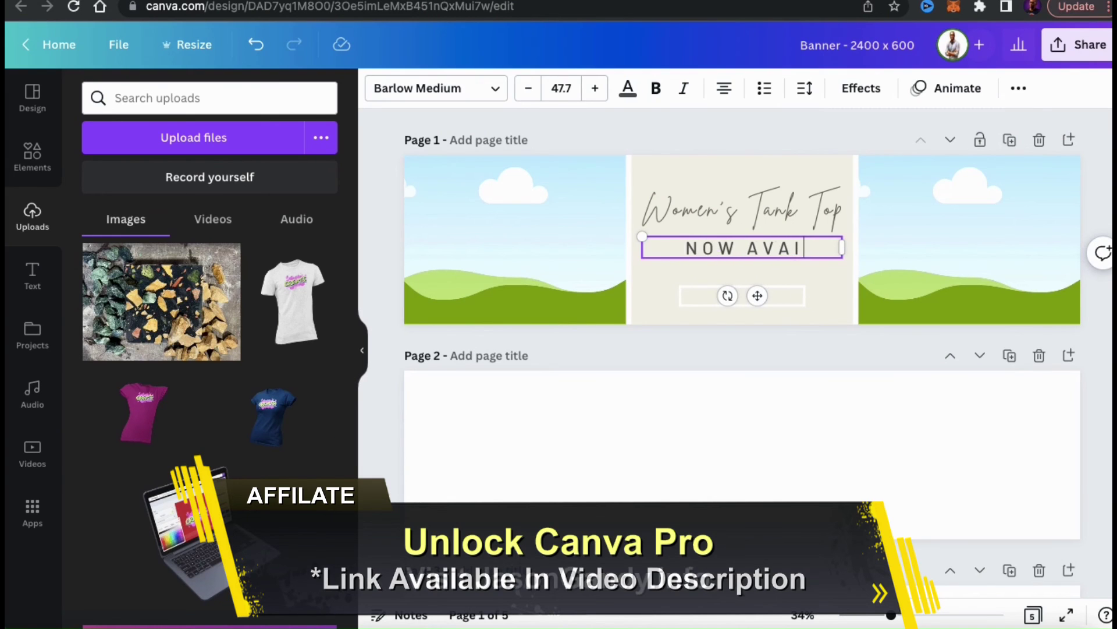
text(LABLE!)
drag(816, 233, 811, 237)
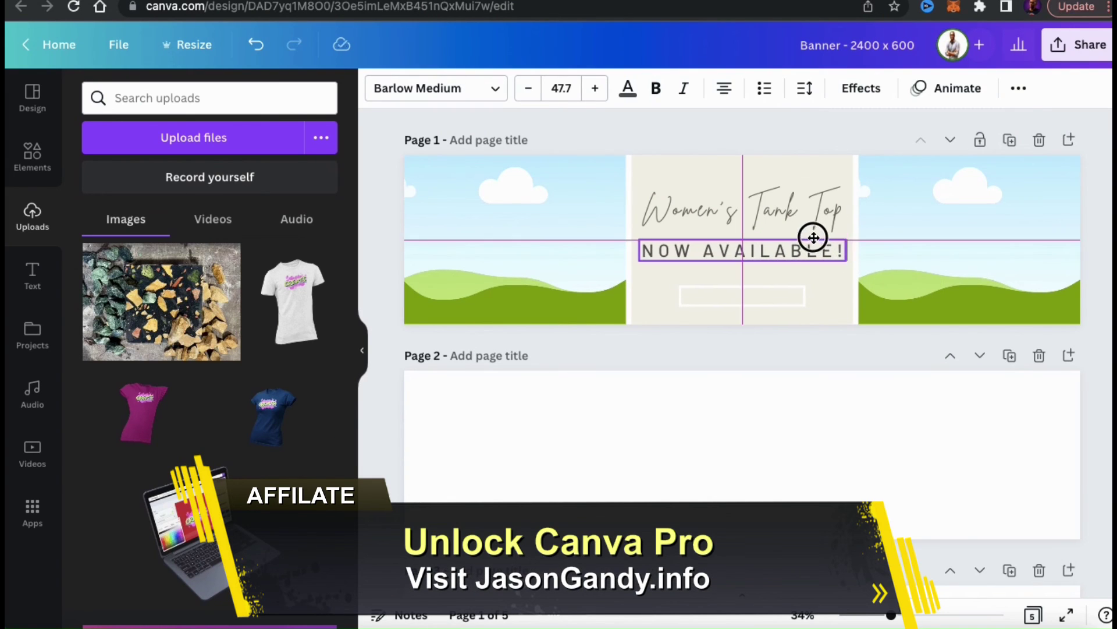
double_click(783, 294)
text(VISIT SHOPIFY)
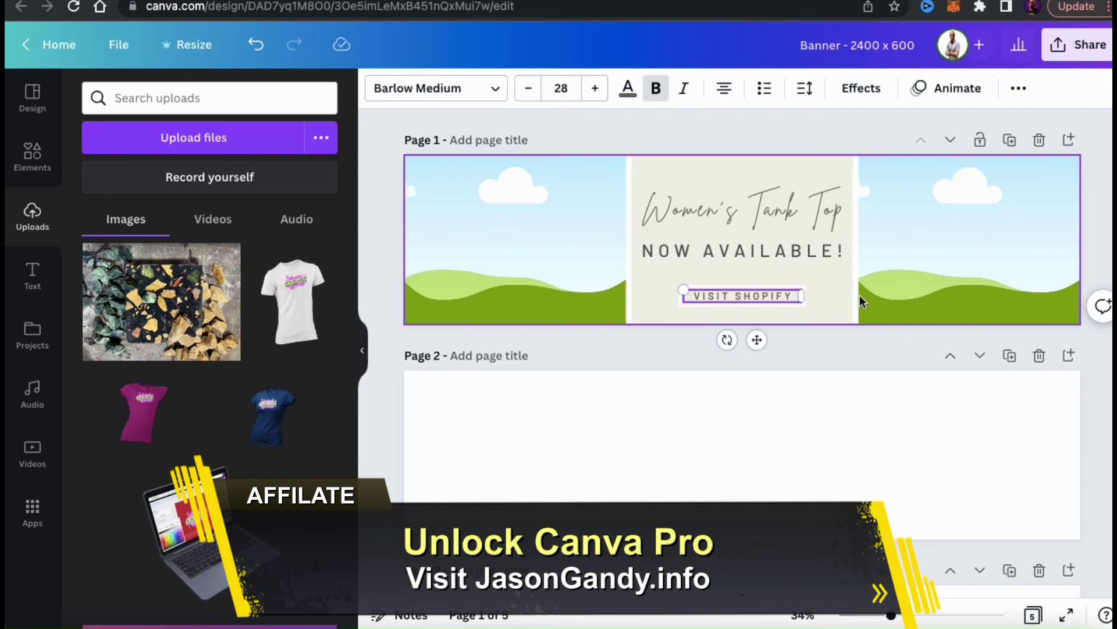
click(406, 175)
Drop tank-top photos into the left and right frames, crop, and set download to current page.
scroll(121, 337, down, 6)
drag(121, 336, 425, 240)
drag(112, 415, 943, 244)
double_click(927, 294)
click(778, 351)
click(1053, 63)
click(908, 439)
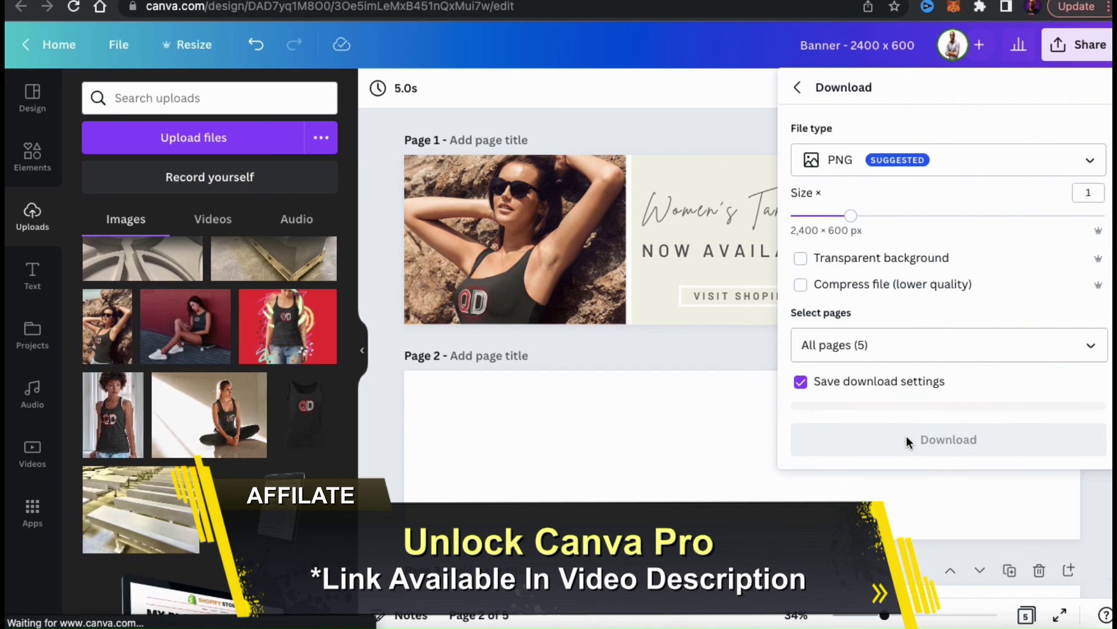